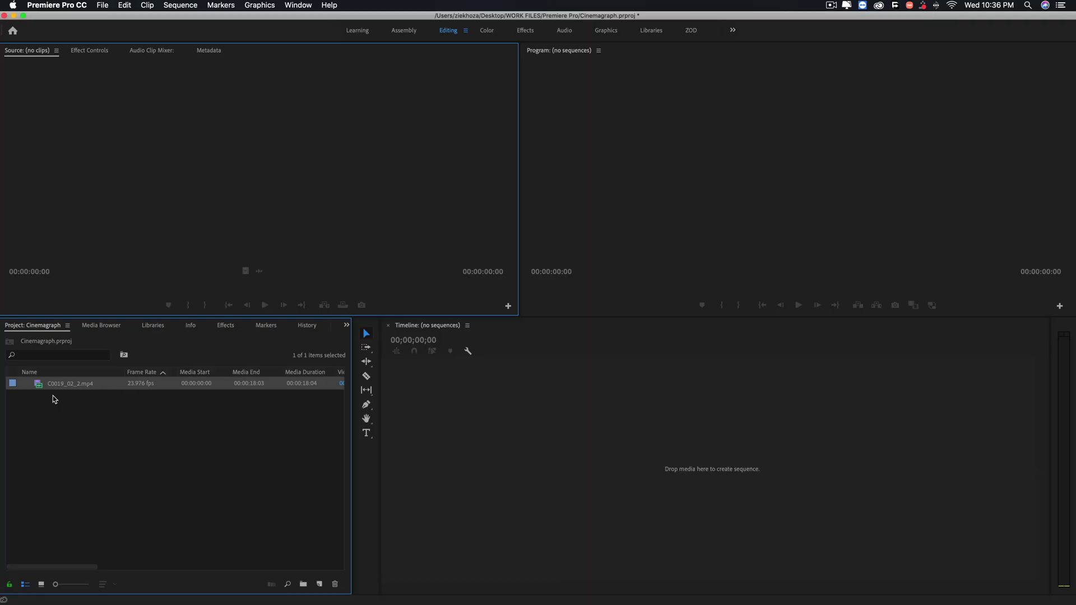
# - Load C0019_02_2.mp4 from the Project panel into the Source Monitor
pyautogui.doubleClick(38, 386)
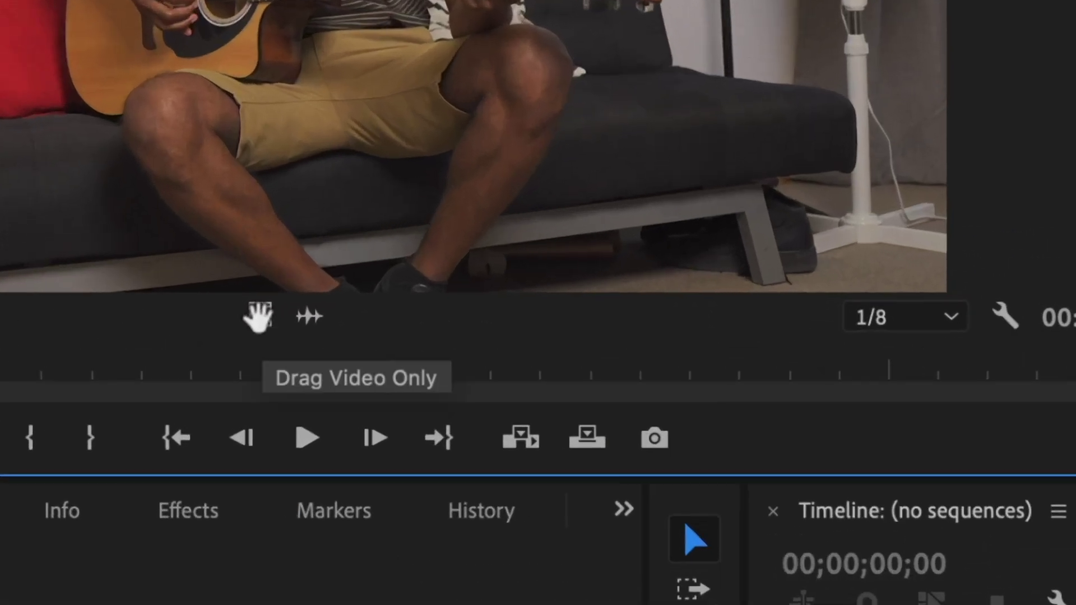
# - Build sequence C0019_02_2 from the clip, delete the accidental second copy, and rewind to start
pyautogui.moveTo(260, 316); pyautogui.dragTo(391, 441)
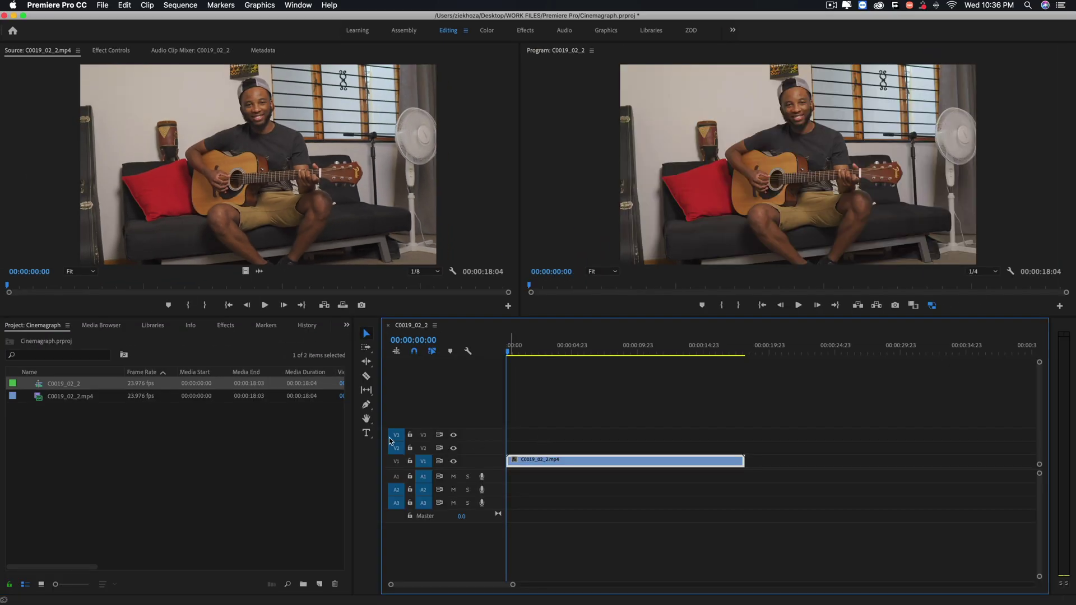
pyautogui.moveTo(38, 399); pyautogui.dragTo(772, 483)
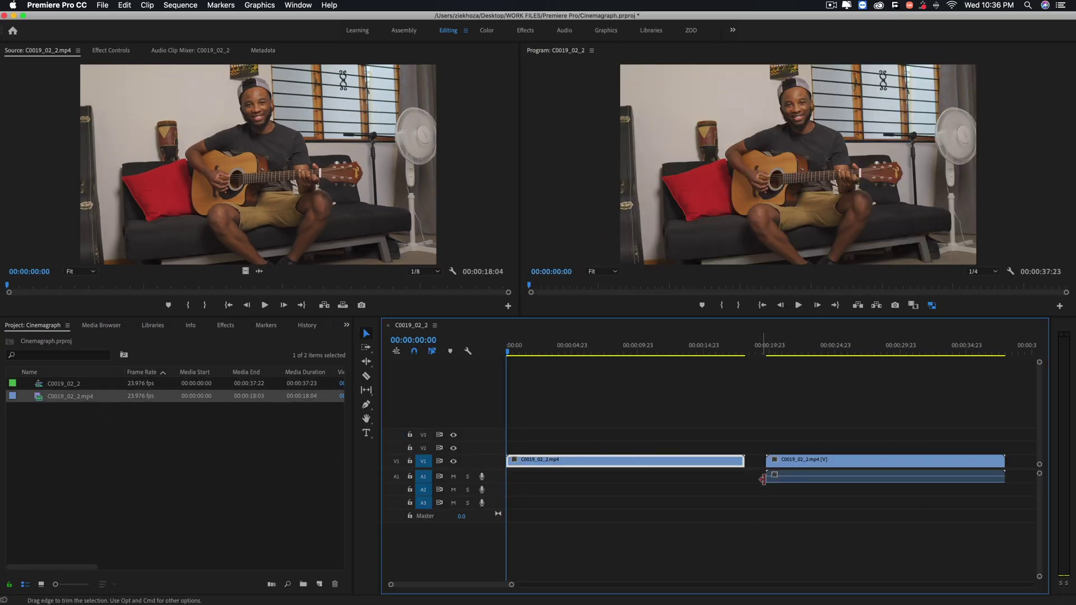
pyautogui.click(802, 477)
pyautogui.press('Delete')
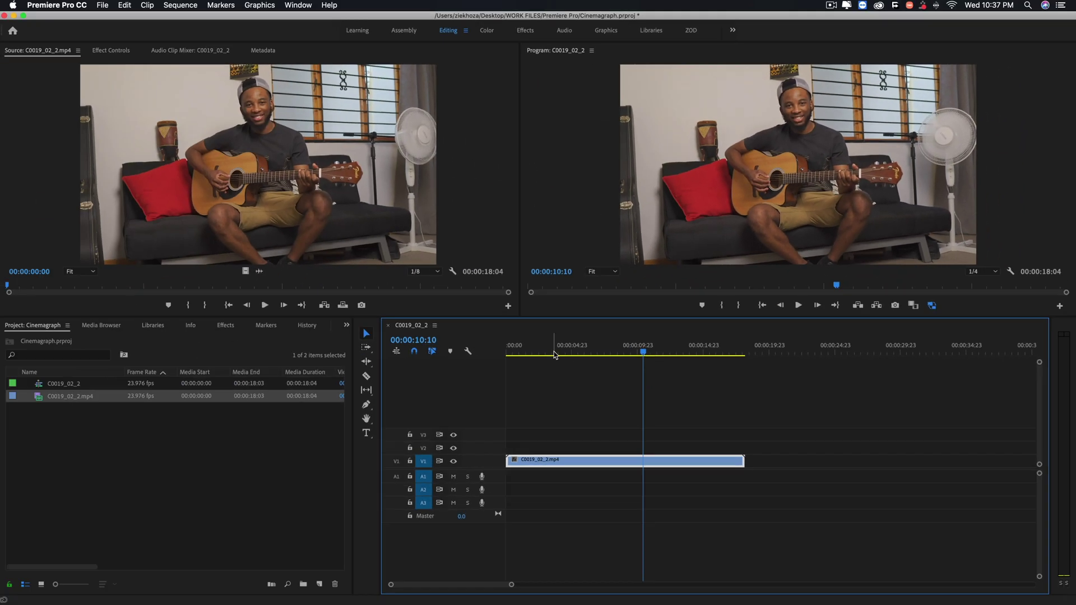
pyautogui.press('Home')
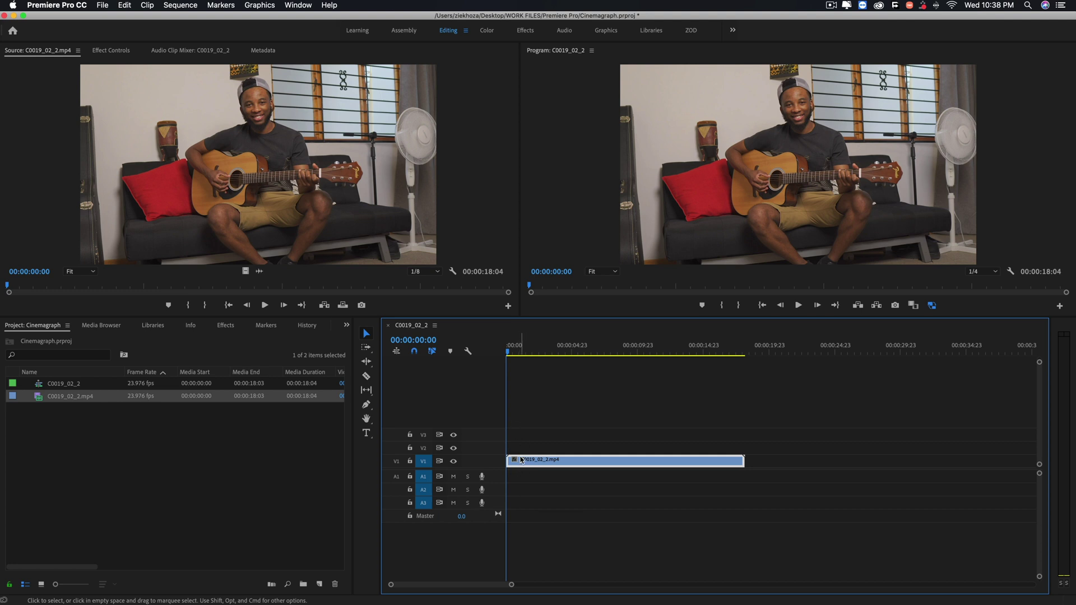
# - Duplicate the guitarist clip onto V2, hide V2's output, and scrub for a frame to freeze
pyautogui.moveTo(520, 465); pyautogui.dragTo(543, 455)
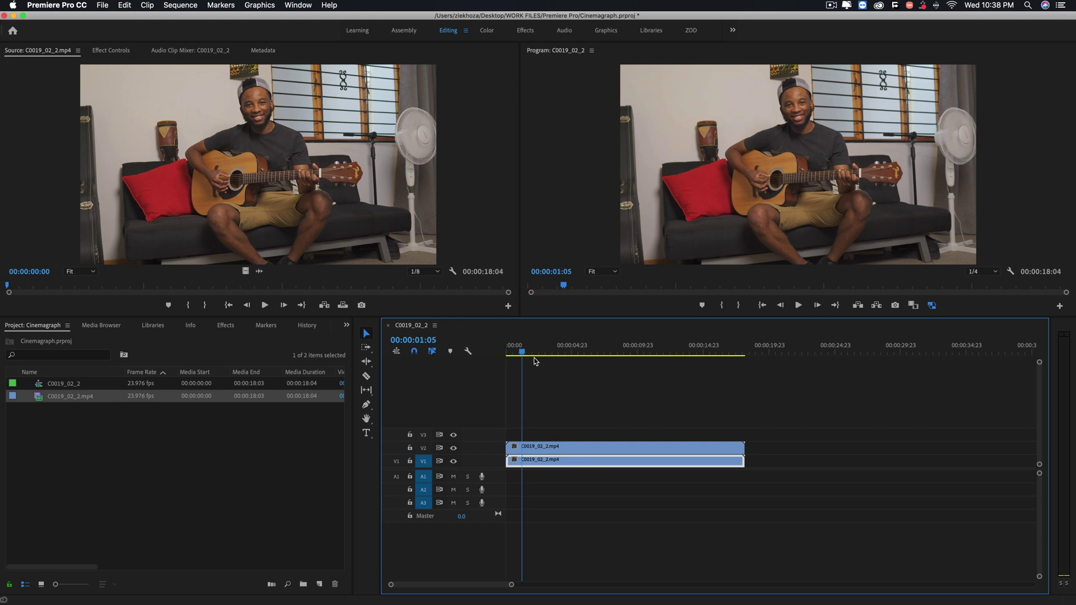
pyautogui.click(604, 352)
pyautogui.moveTo(616, 367); pyautogui.dragTo(506, 435)
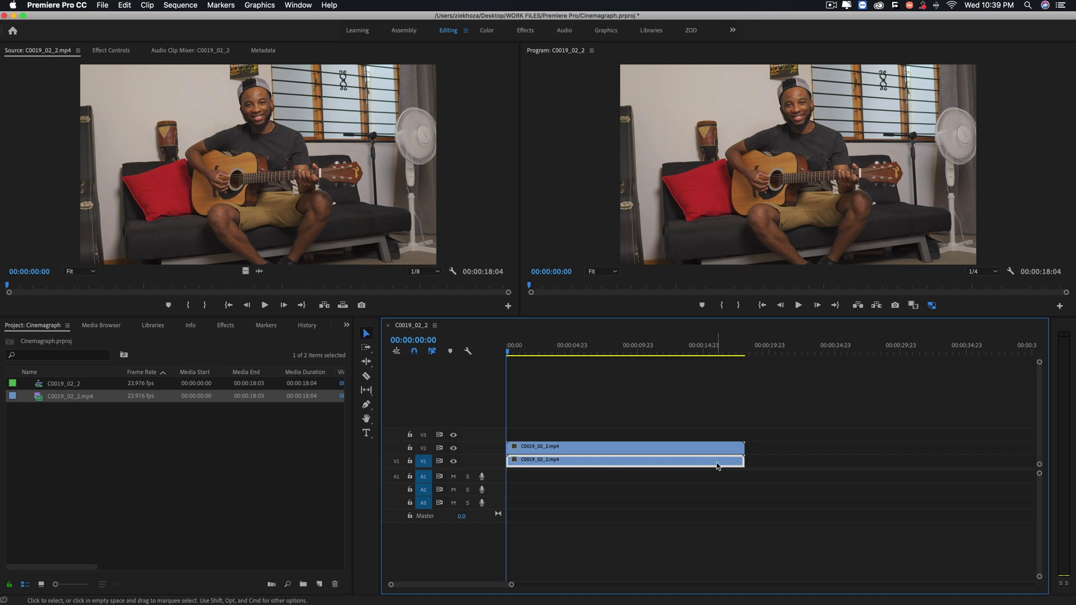
pyautogui.click(454, 448)
pyautogui.click(522, 351)
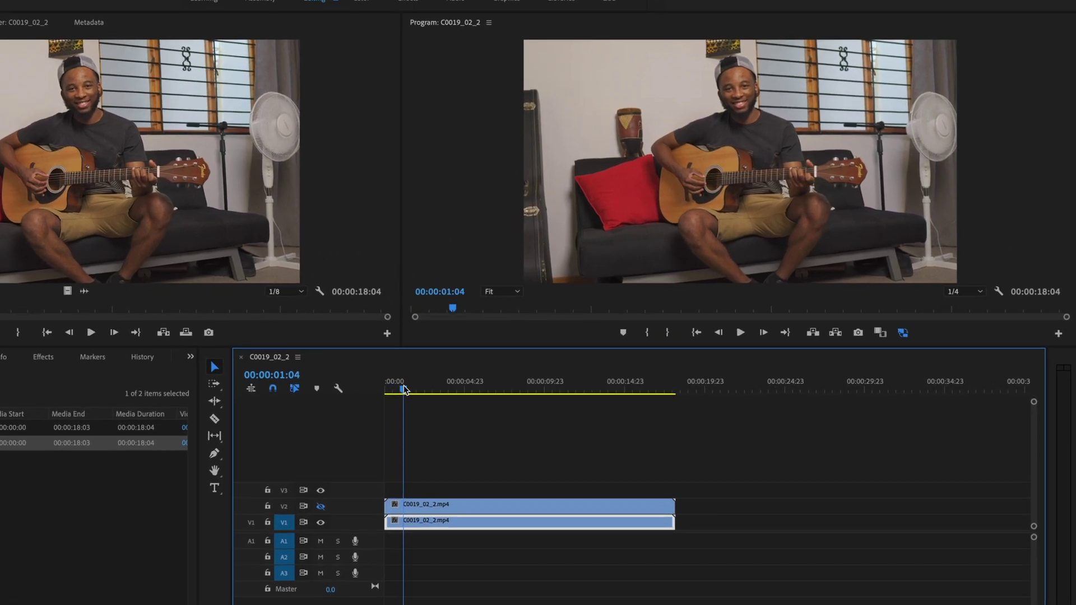
pyautogui.moveTo(405, 389); pyautogui.dragTo(363, 409)
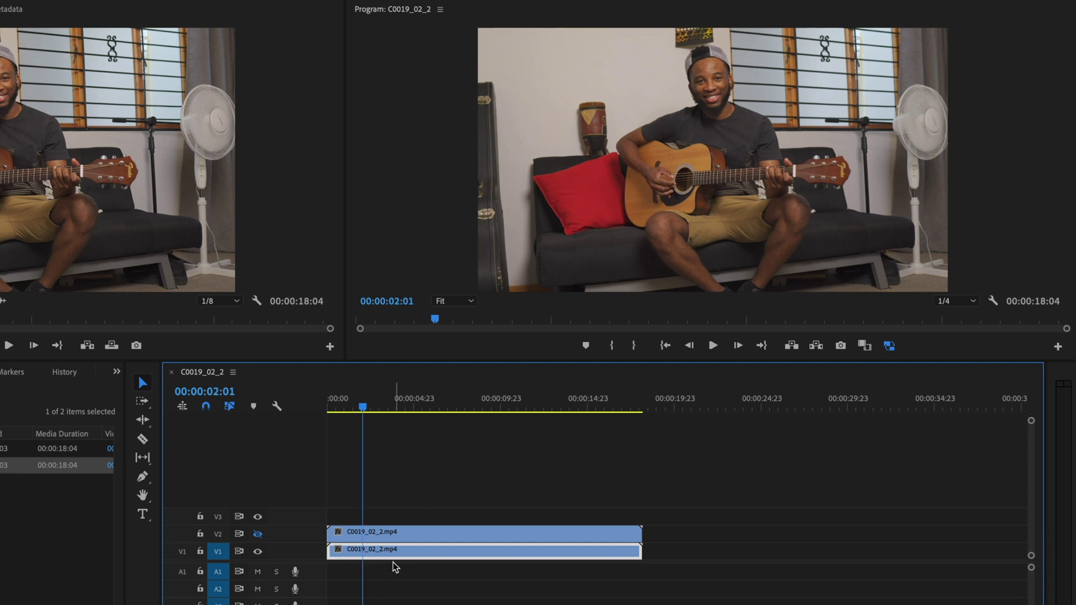
# - Add a Frame Hold at 00:00:02:01 on V1, delete the lead-in, and extend the hold to 0
pyautogui.rightClick(375, 555)
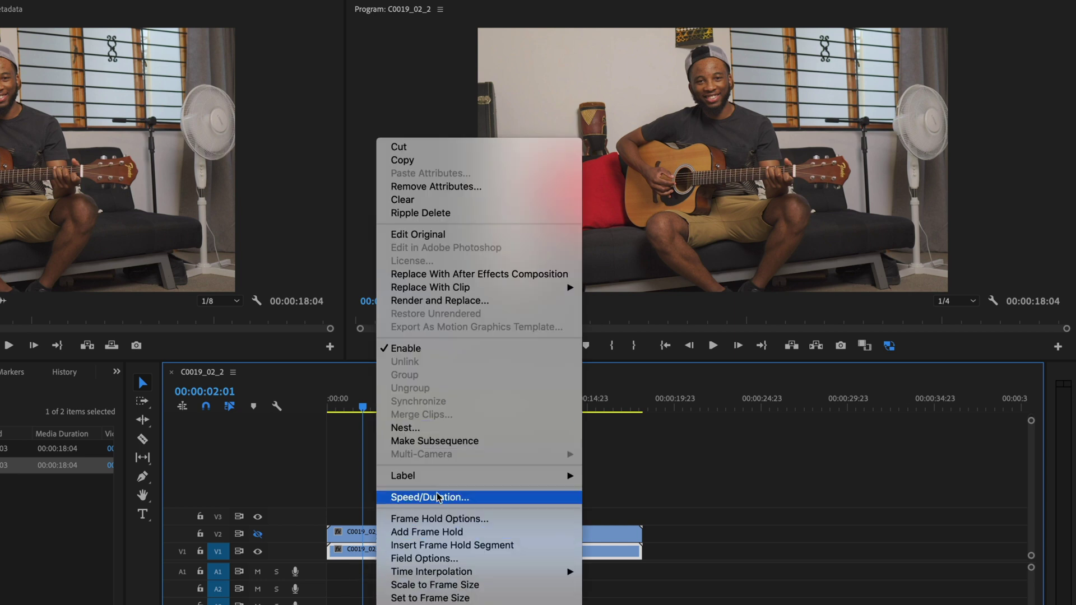
pyautogui.click(437, 534)
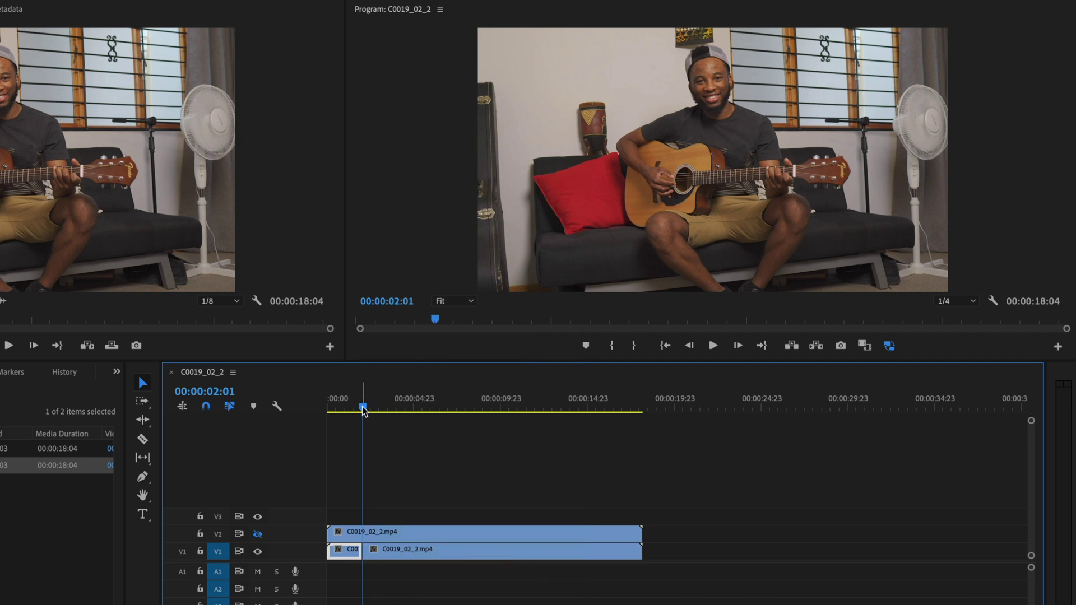
pyautogui.moveTo(364, 412); pyautogui.dragTo(325, 414)
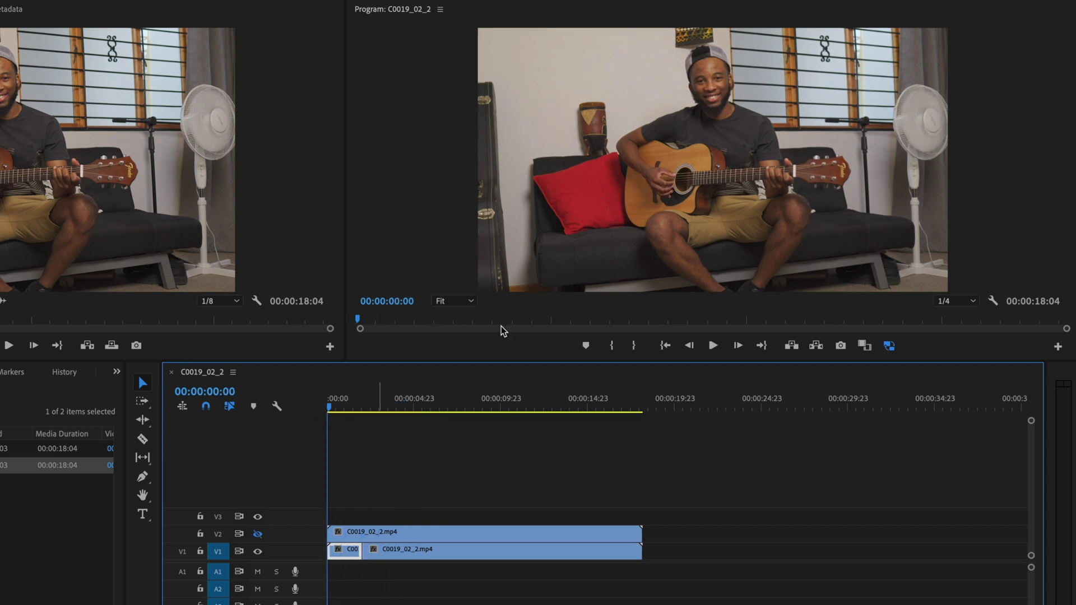
pyautogui.press('space')
pyautogui.press('space')
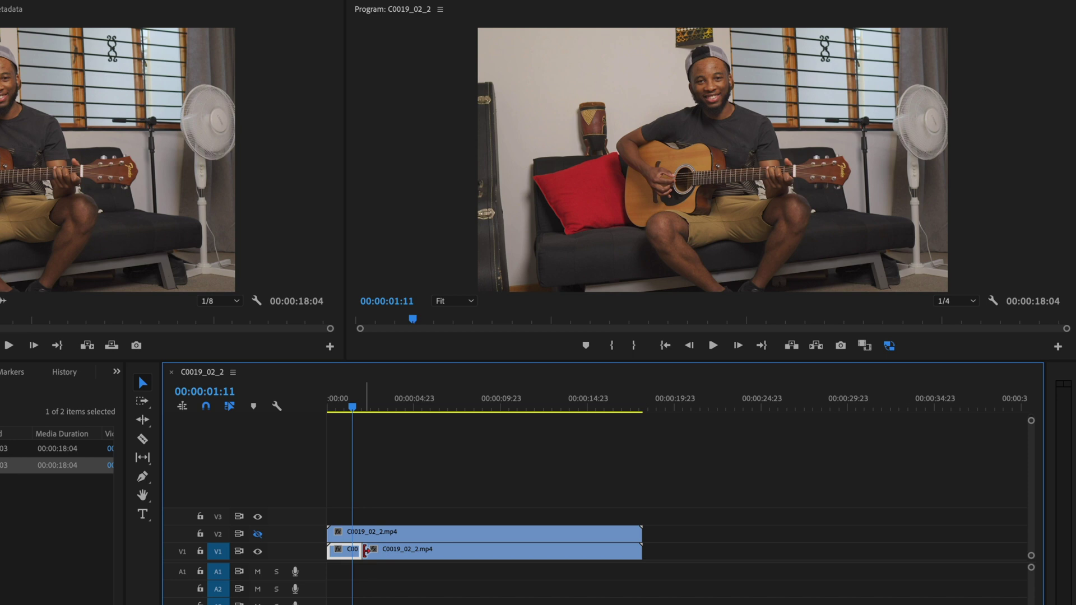
pyautogui.press('Delete')
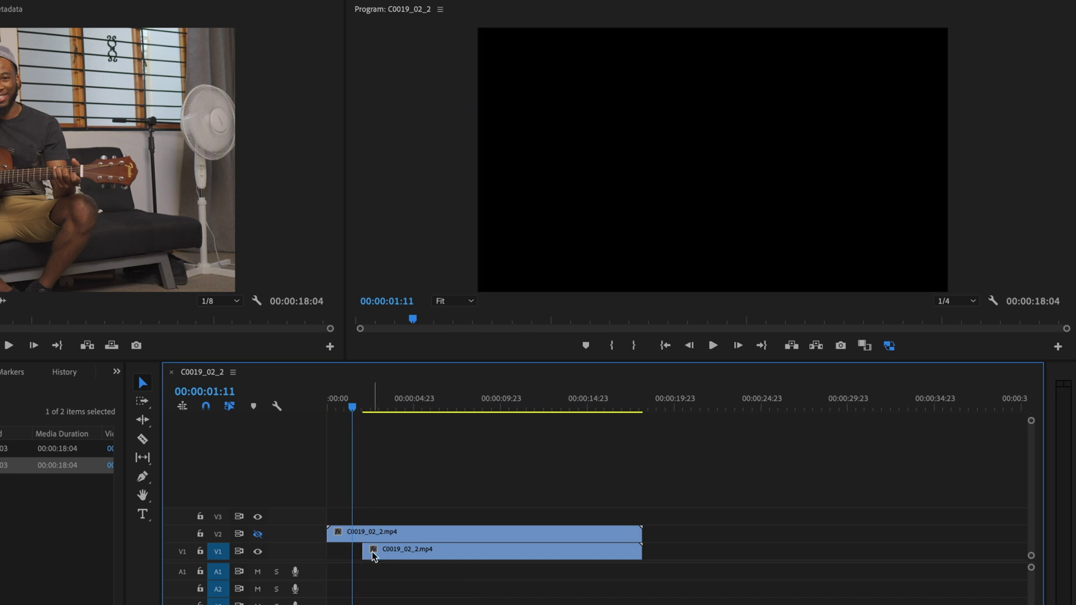
pyautogui.moveTo(364, 552); pyautogui.dragTo(309, 554)
pyautogui.press('Home')
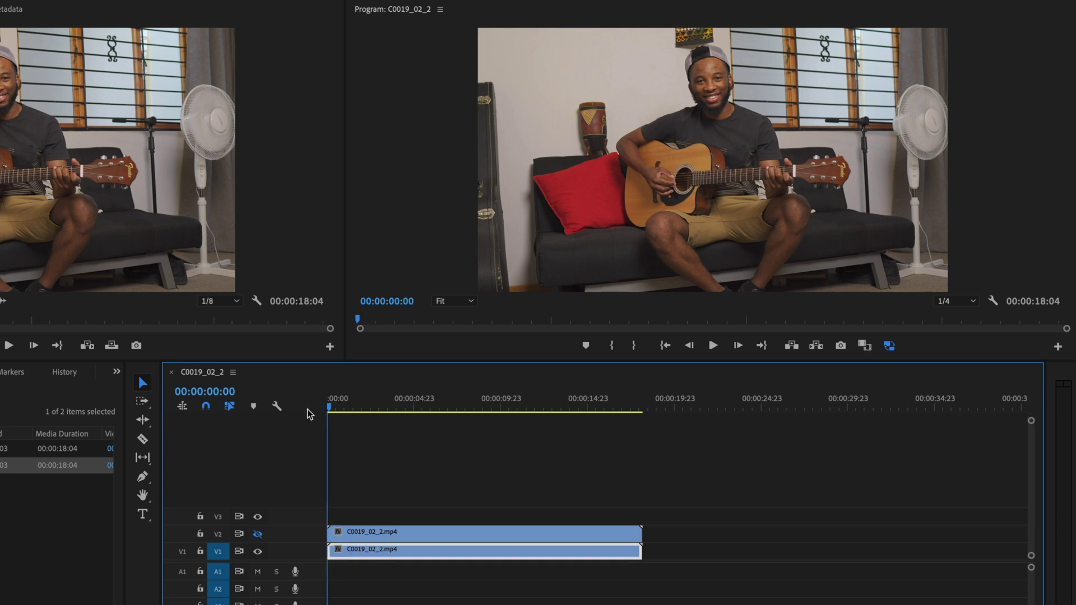
# - Turn the moving V2 track's output back on and hide the frozen V1 track's output
pyautogui.moveTo(330, 411); pyautogui.dragTo(329, 446)
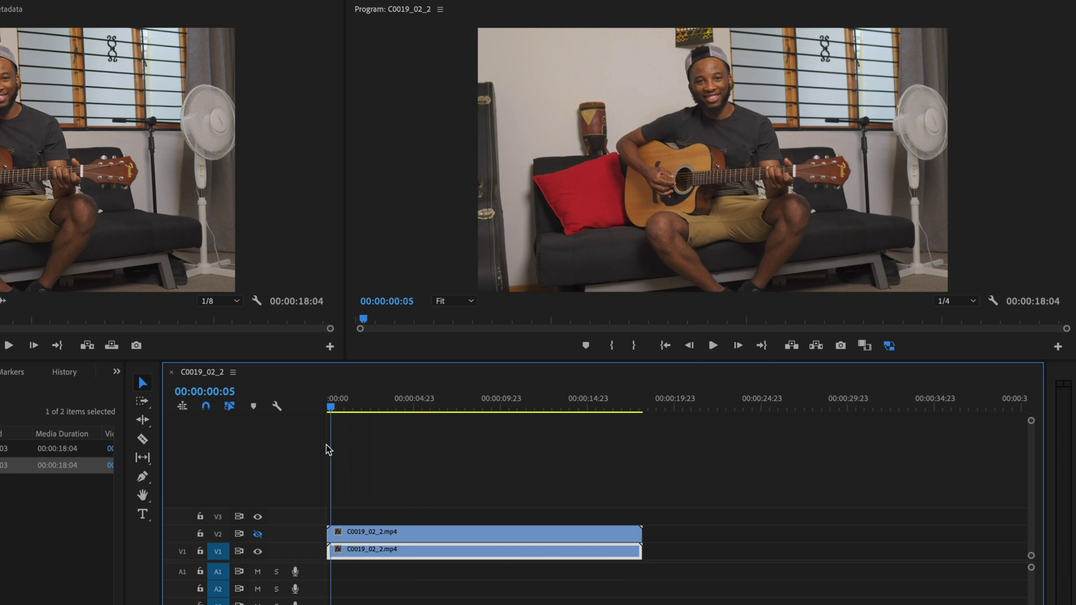
pyautogui.click(257, 535)
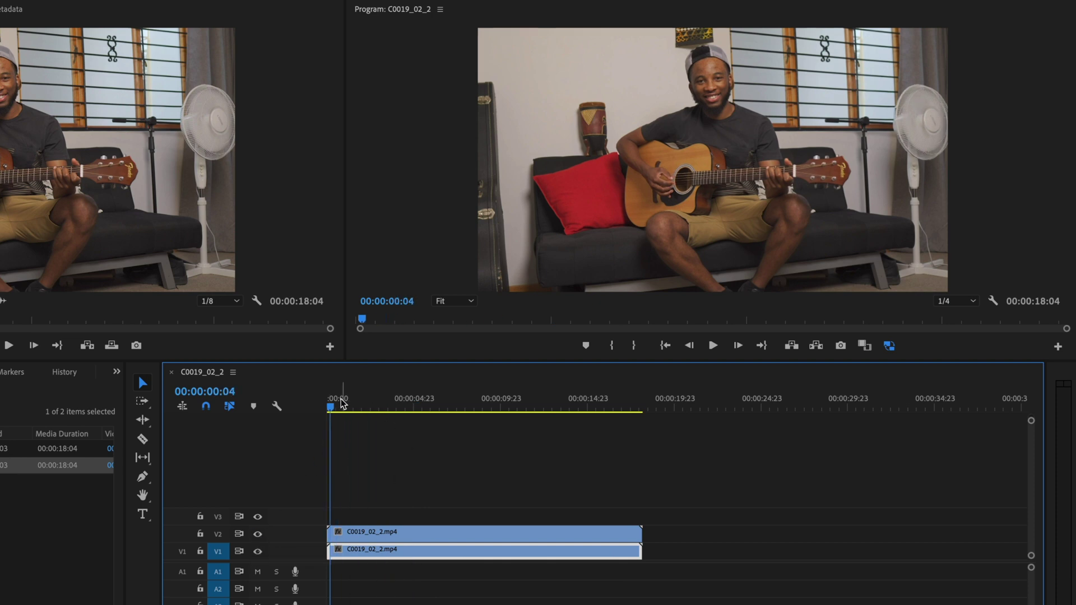
pyautogui.moveTo(342, 402); pyautogui.dragTo(506, 419)
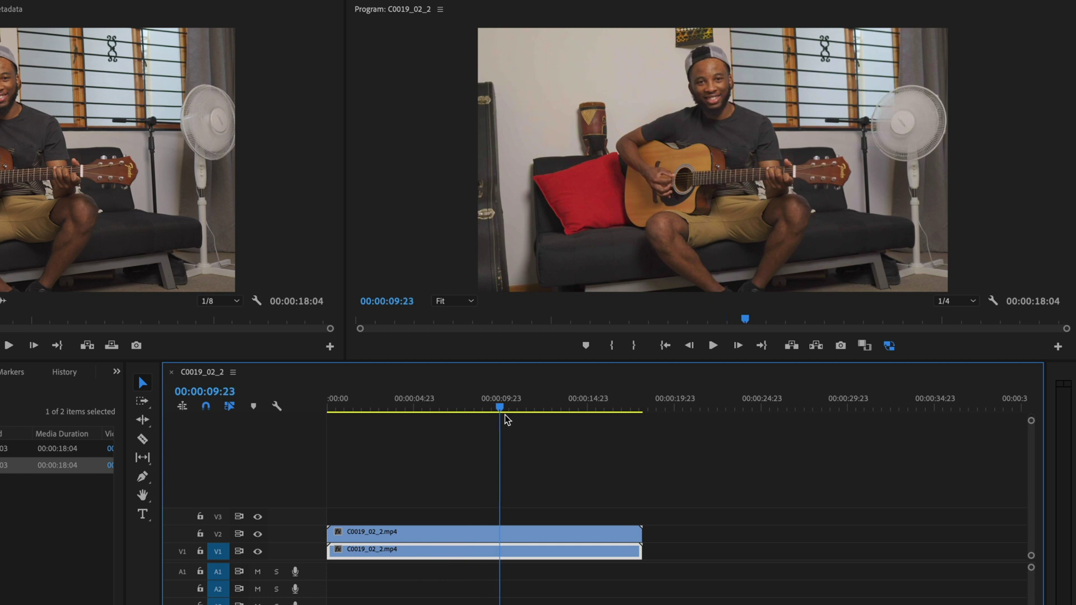
pyautogui.click(481, 532)
pyautogui.click(507, 400)
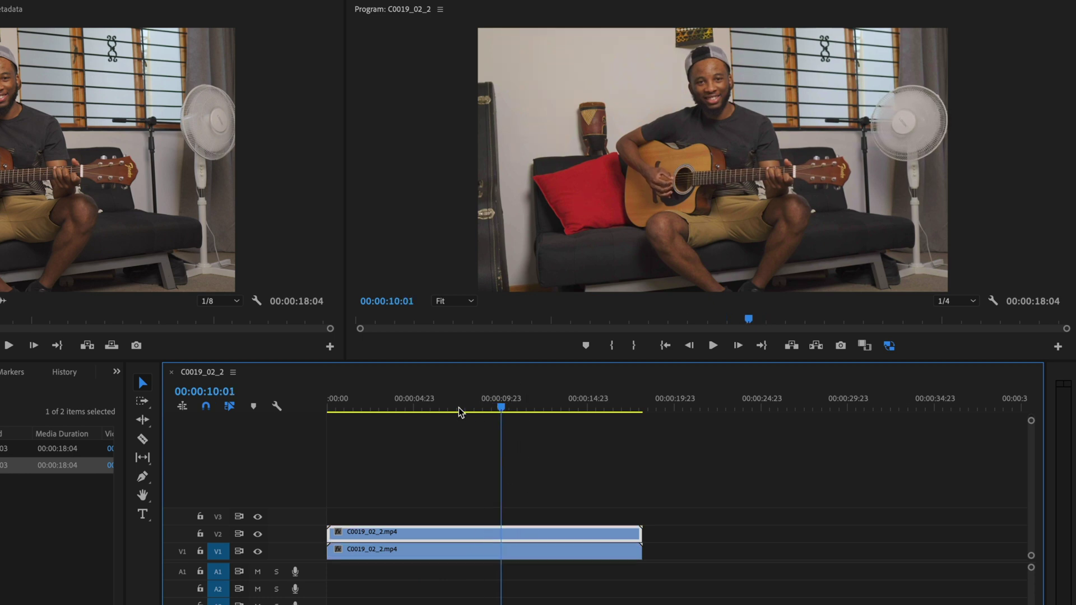
pyautogui.moveTo(459, 413); pyautogui.dragTo(313, 432)
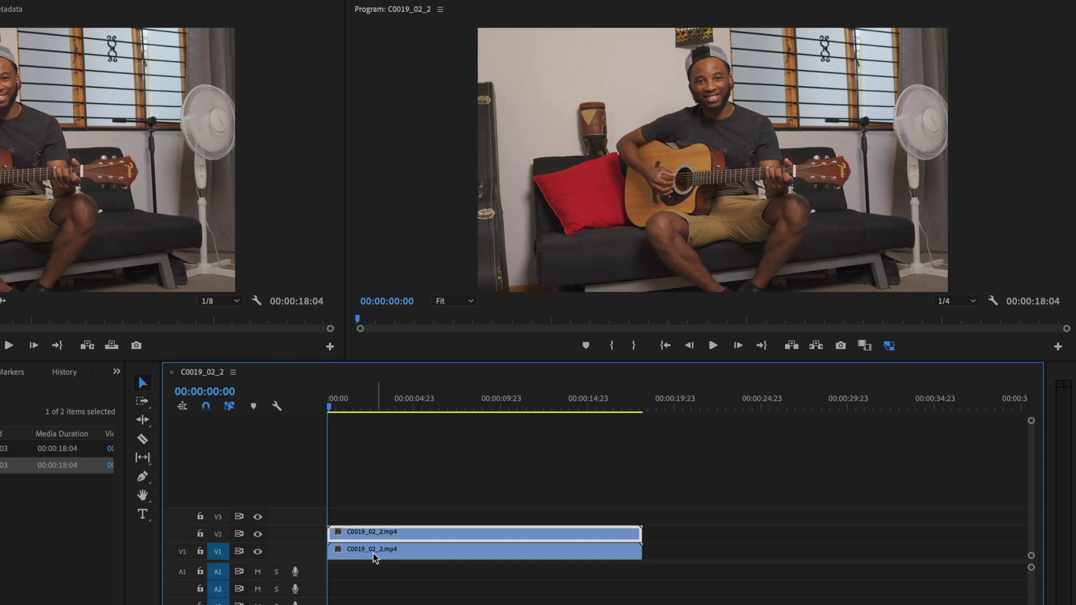
pyautogui.click(352, 551)
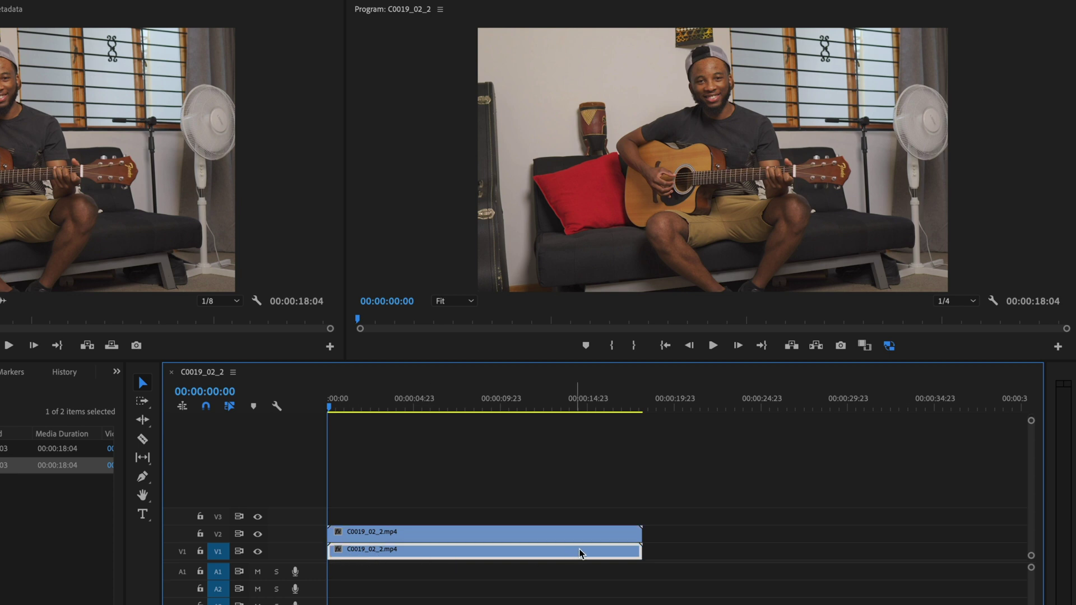
pyautogui.click(372, 537)
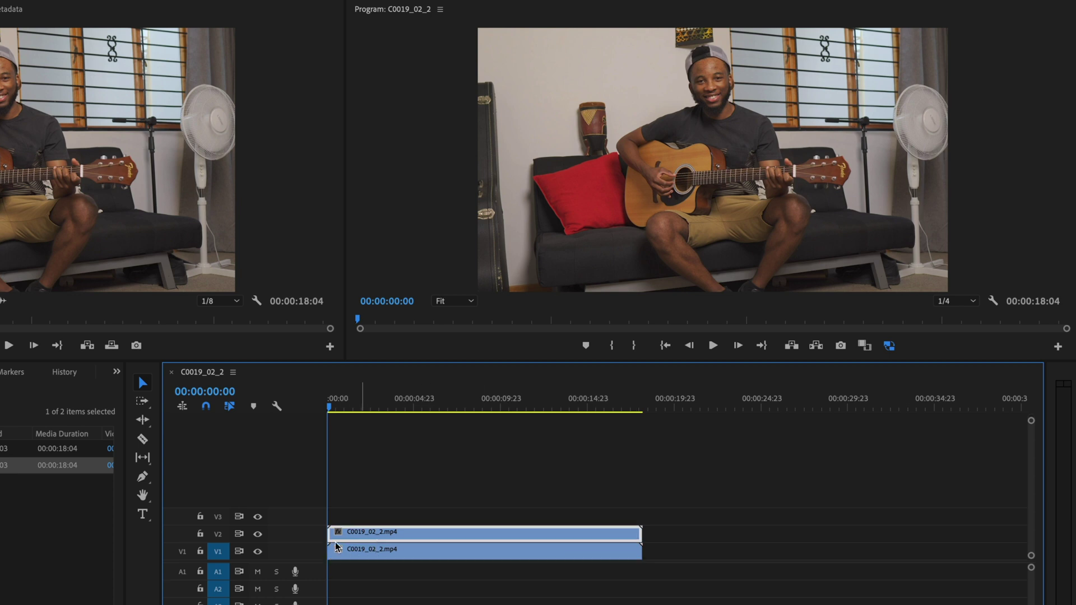
pyautogui.click(258, 552)
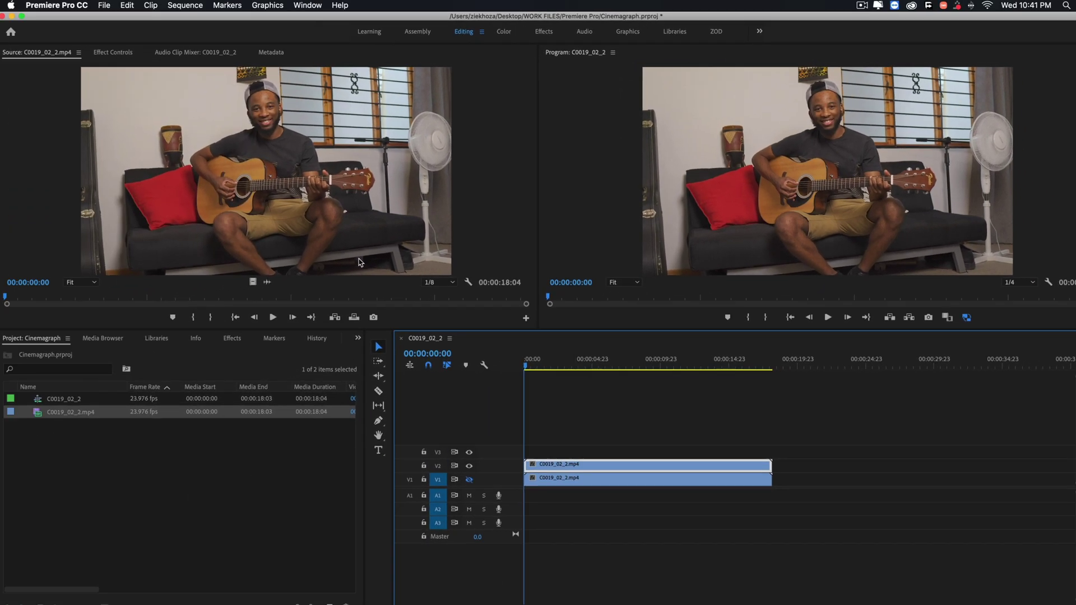
pyautogui.click(112, 53)
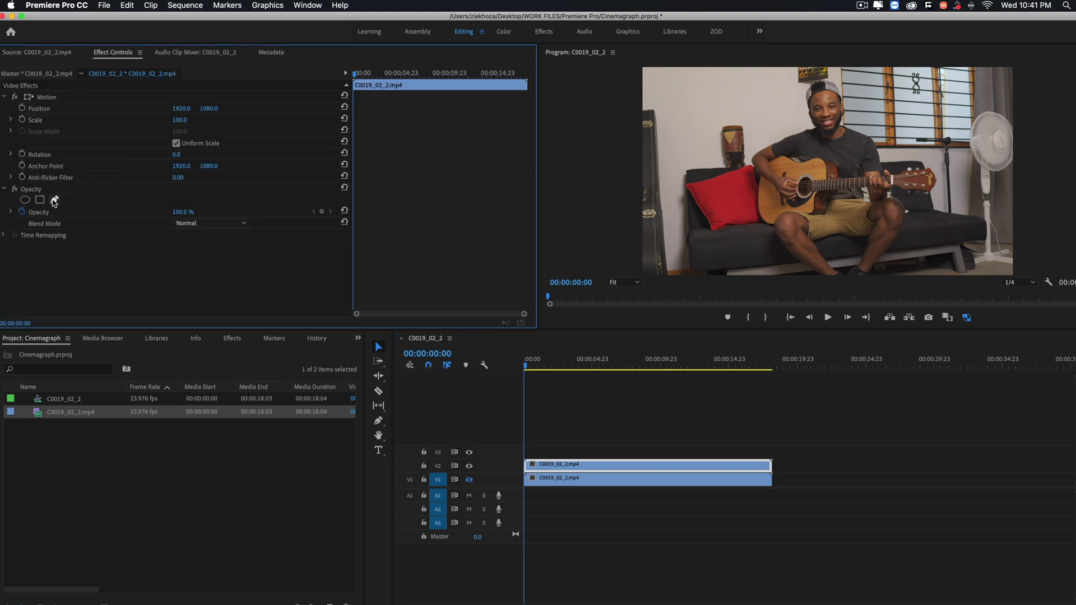
# - Draw a free-draw bezier Opacity mask around the strumming hand on the V2 clip
pyautogui.click(55, 200)
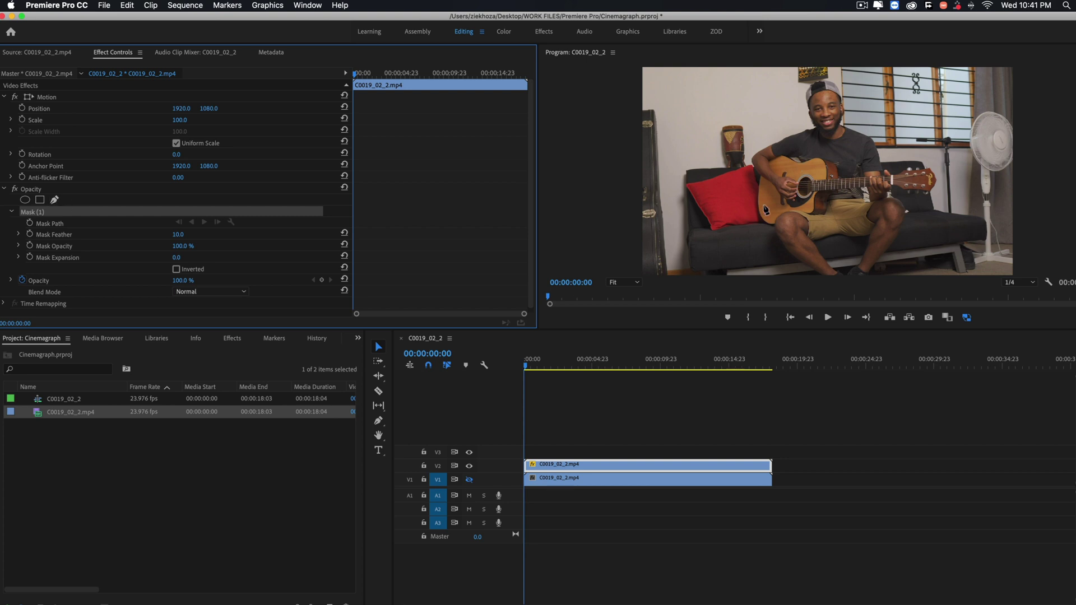
pyautogui.click(766, 204)
pyautogui.click(796, 218)
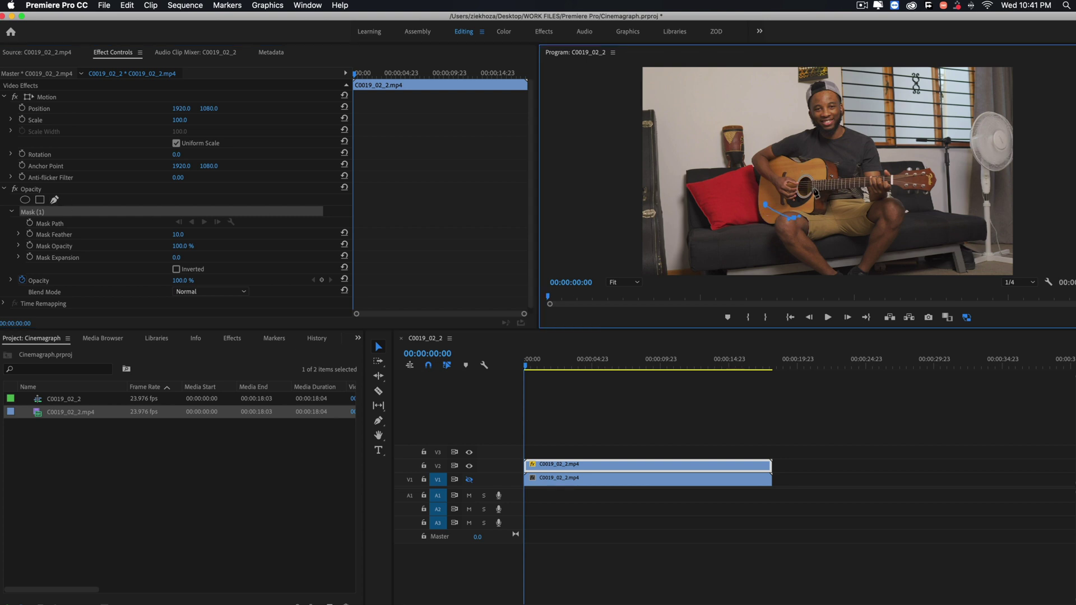
pyautogui.click(814, 184)
pyautogui.click(767, 175)
pyautogui.click(766, 207)
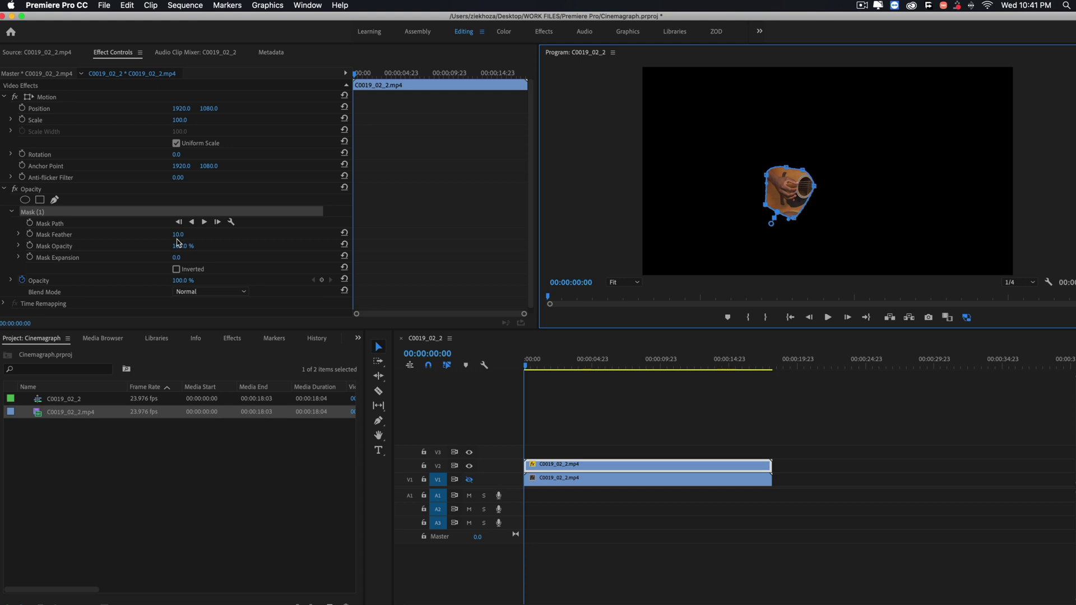
# - Set Mask Feather to 50, re-enable track V1, and play back the masked result
pyautogui.moveTo(177, 236)
pyautogui.mouseDown()
pyautogui.moveTo(187, 235)
pyautogui.moveTo(179, 240)
pyautogui.mouseUp()
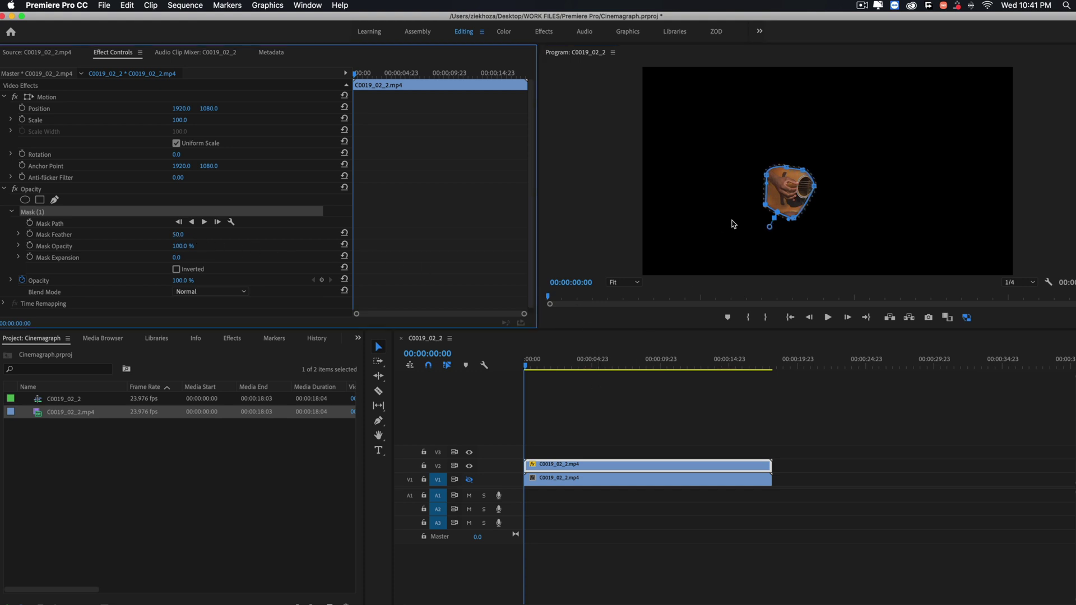
pyautogui.click(469, 480)
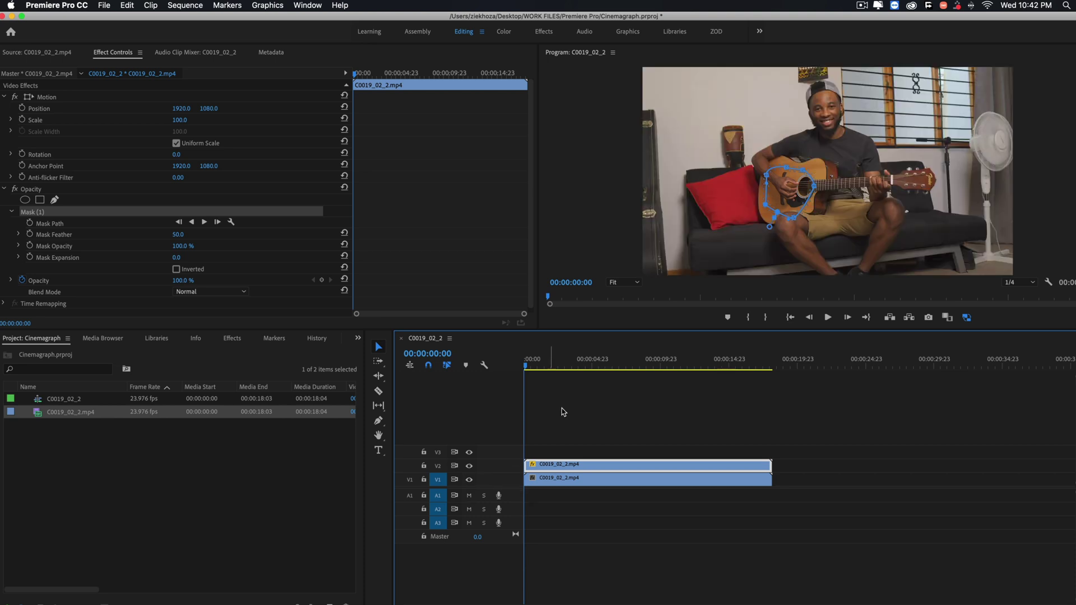
pyautogui.press('space')
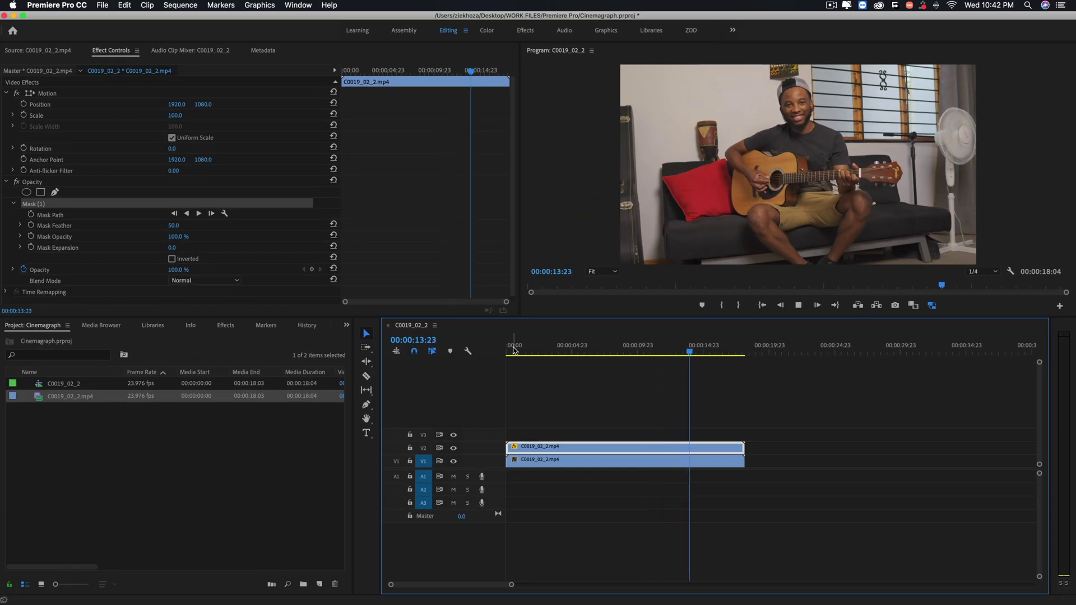
pyautogui.press('space')
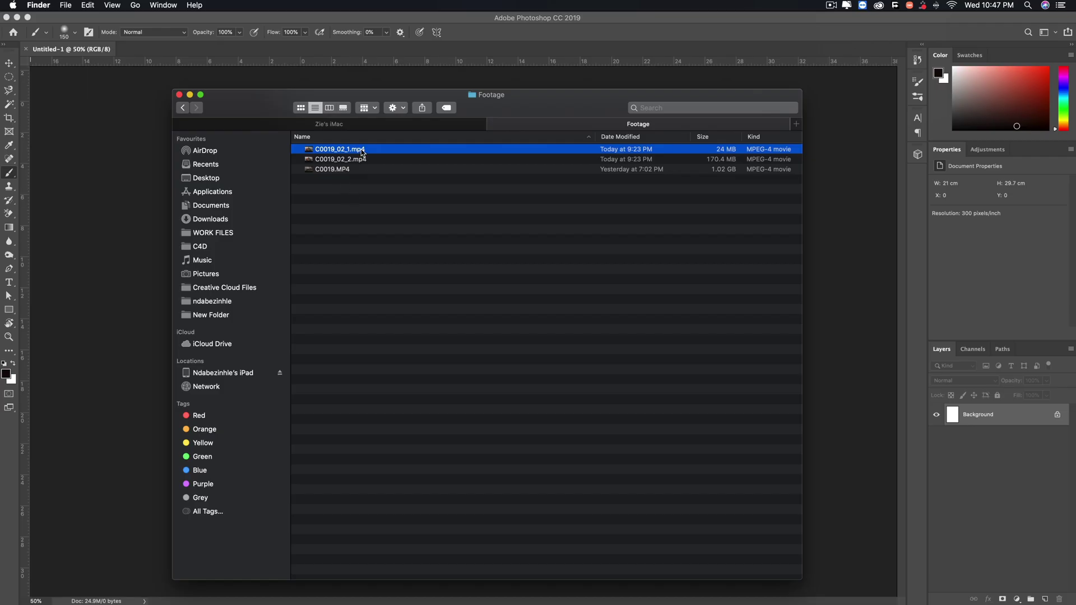
# - Drag C0019_02_1.mp4 from the Finder Footage folder into Photoshop to open it as video
pyautogui.moveTo(355, 152); pyautogui.dragTo(184, 51)
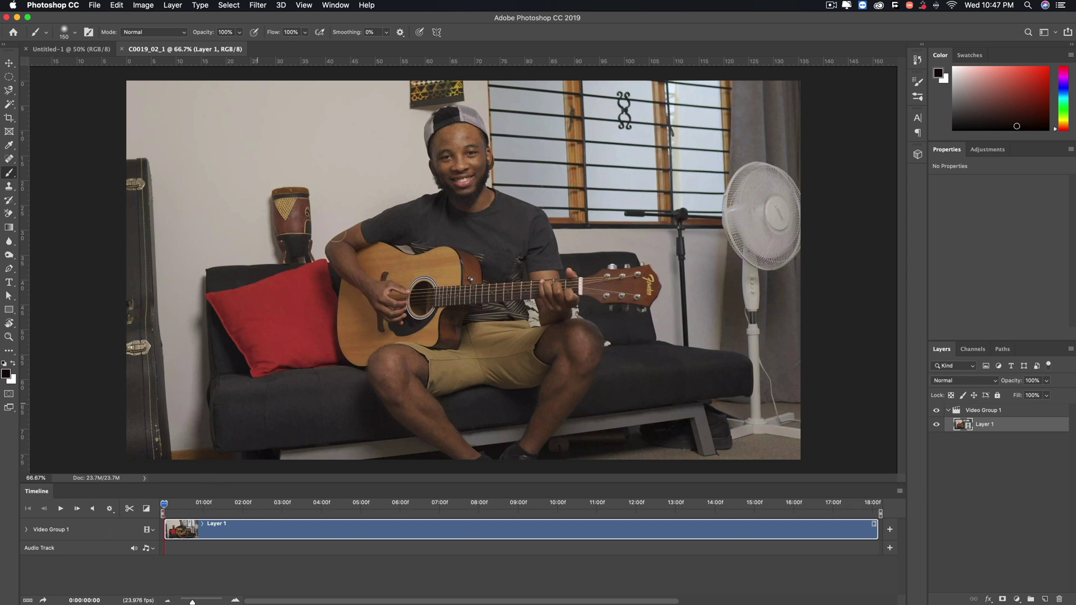
pyautogui.click(337, 6)
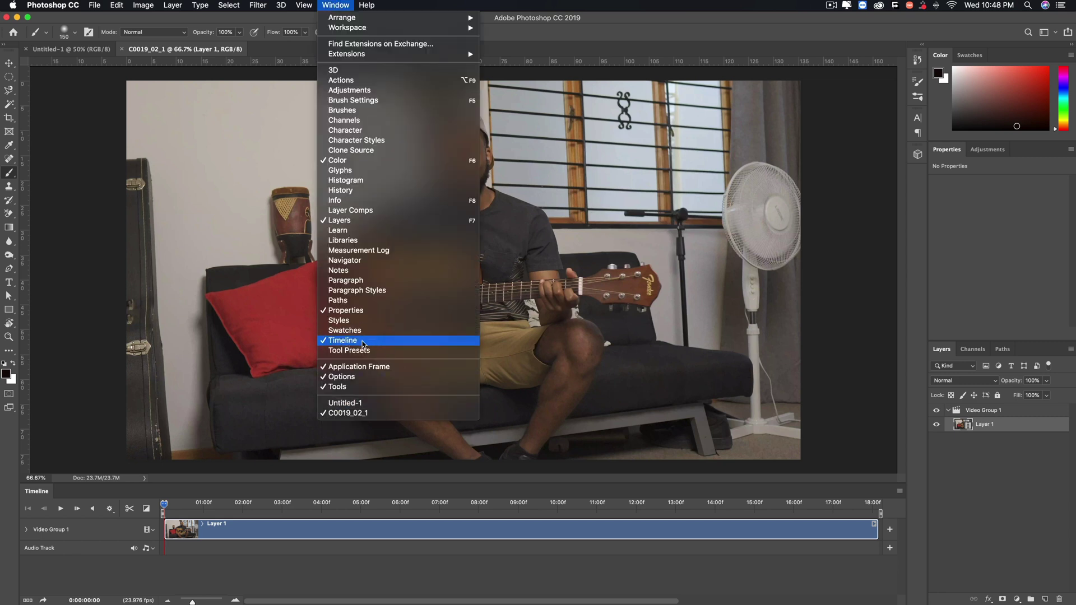
pyautogui.click(579, 576)
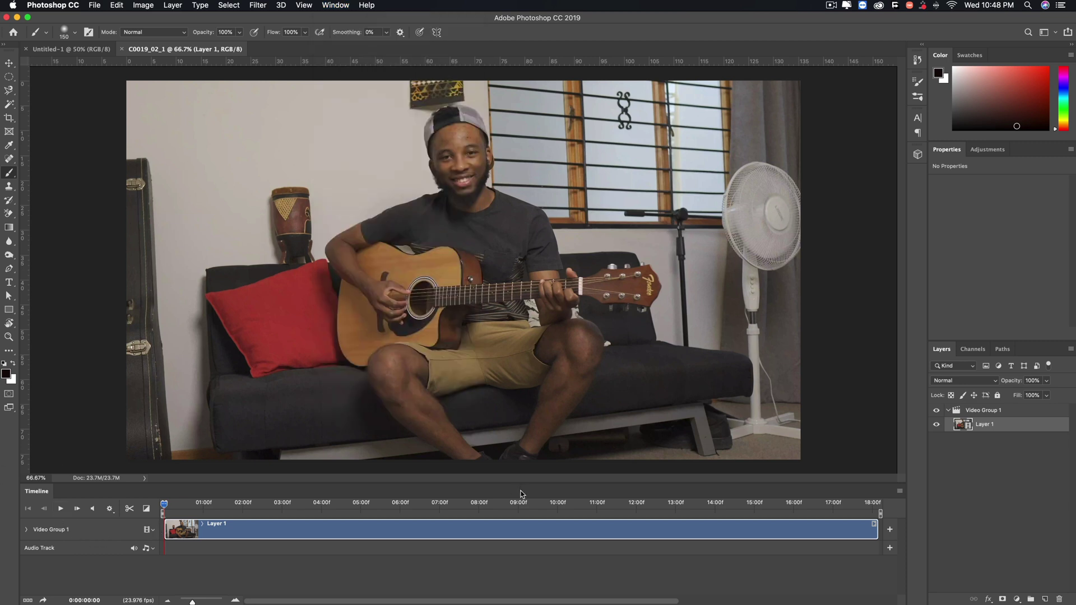
pyautogui.press('space')
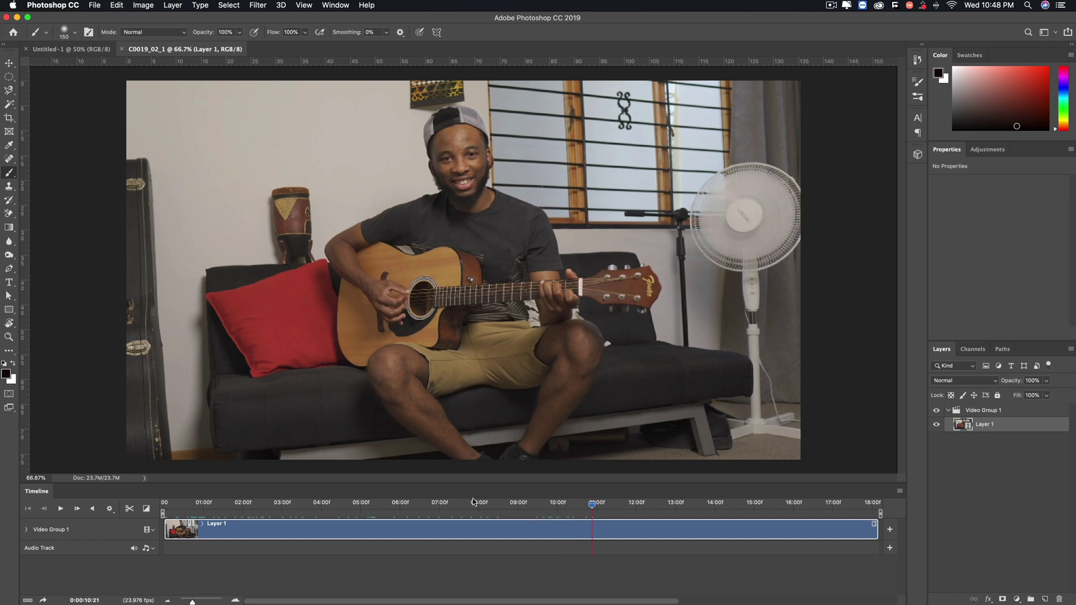
pyautogui.click(176, 504)
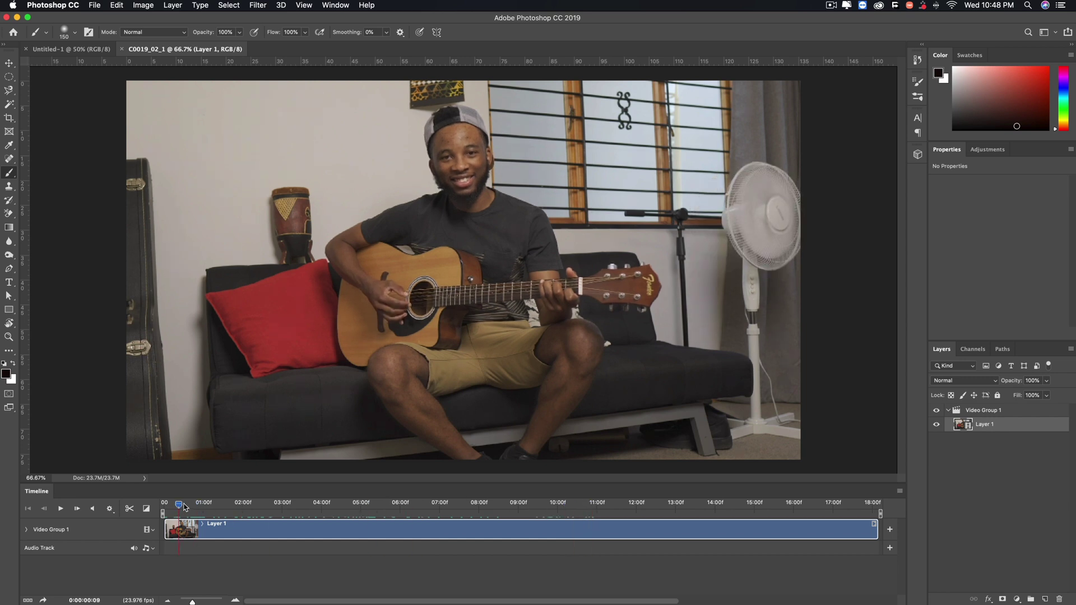
pyautogui.click(164, 505)
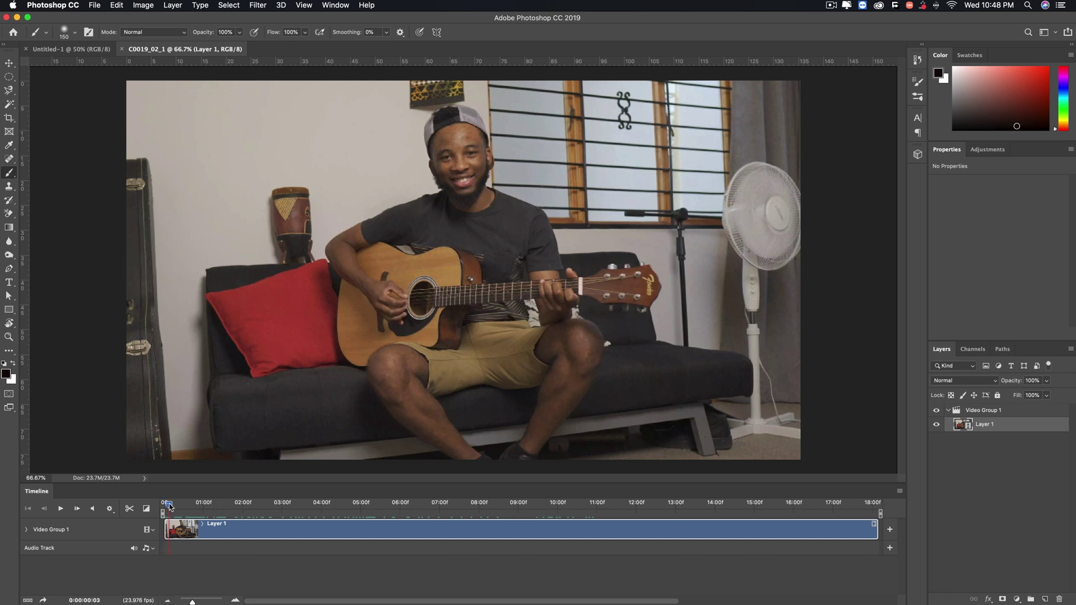
pyautogui.click(161, 506)
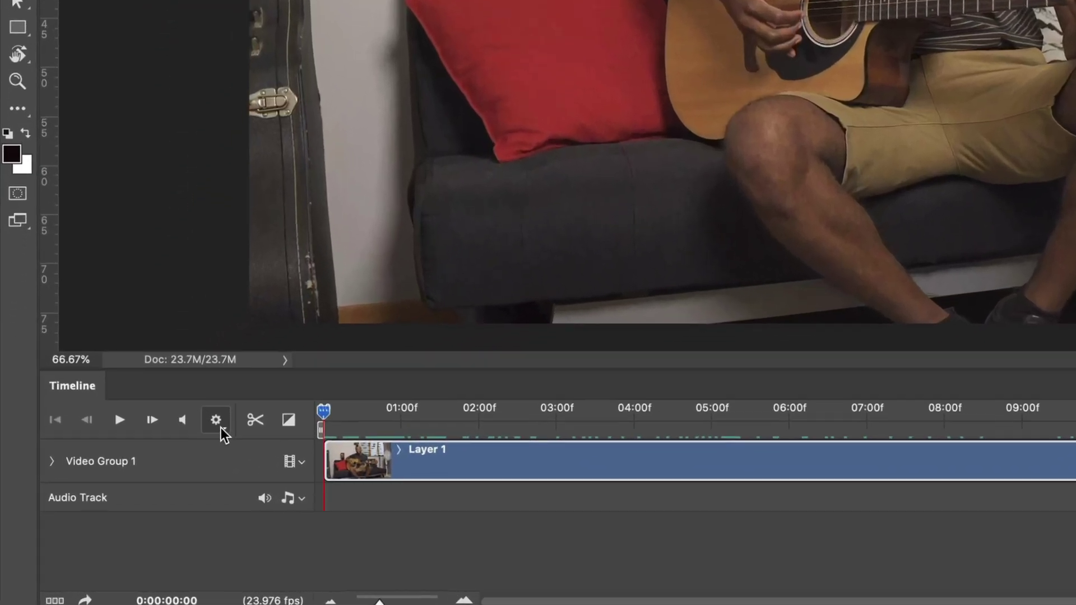
pyautogui.click(220, 428)
pyautogui.click(234, 449)
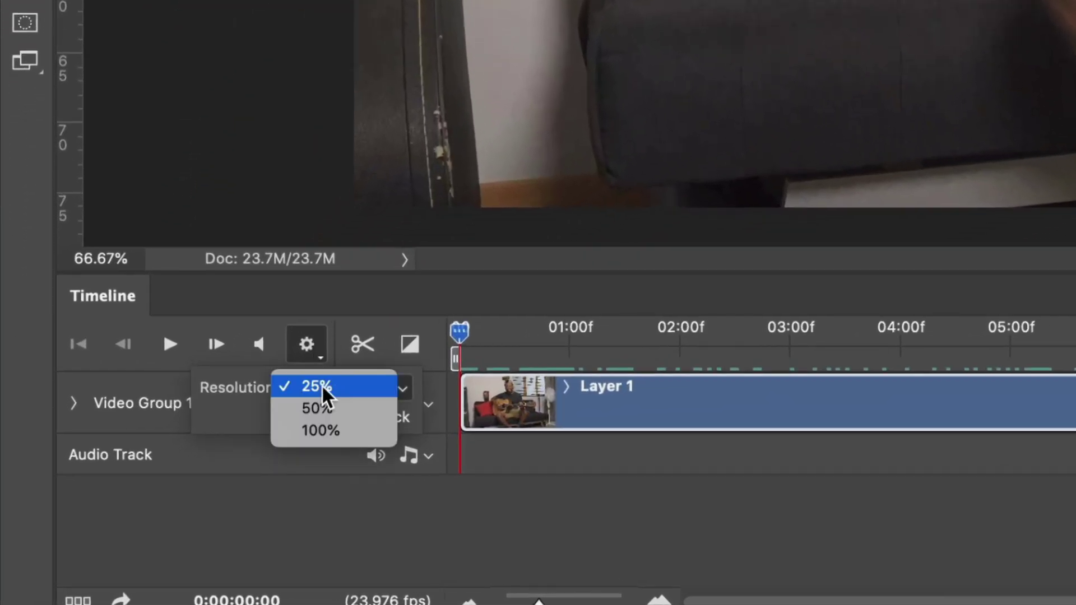
pyautogui.click(322, 386)
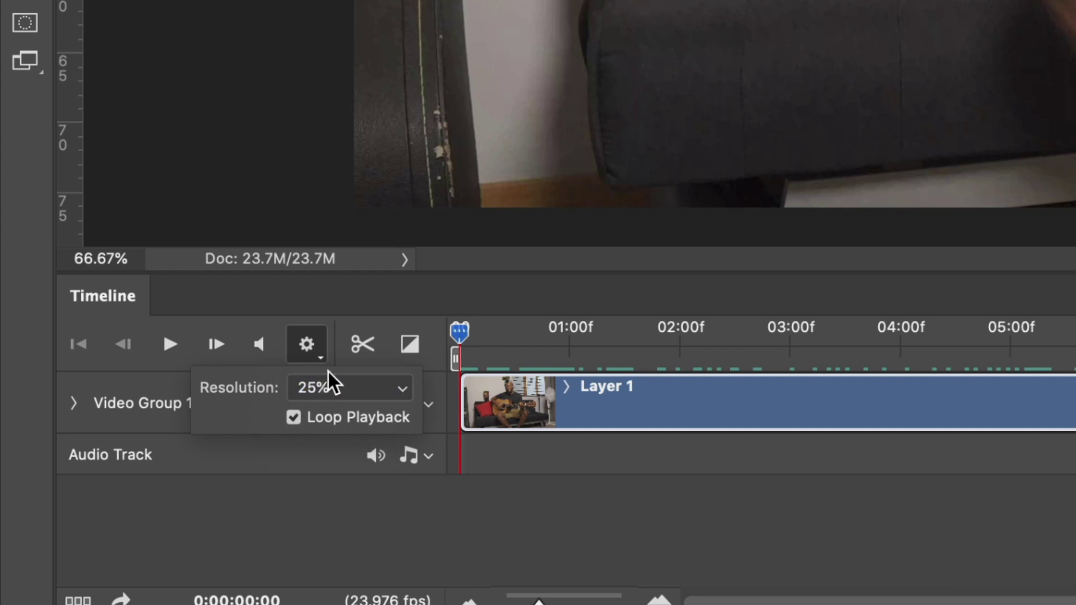
pyautogui.click(320, 362)
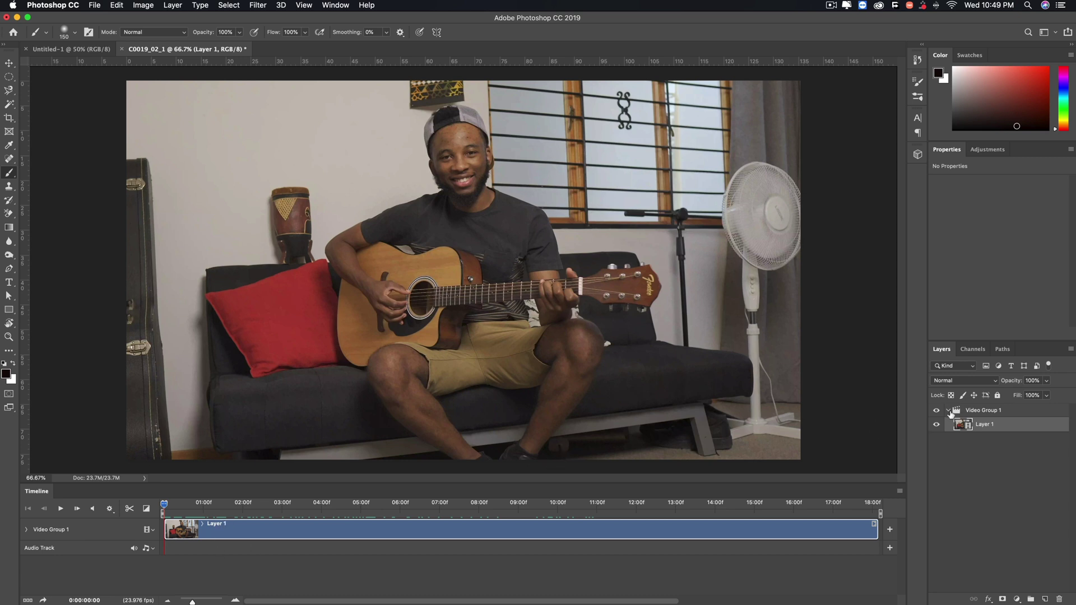
pyautogui.click(948, 411)
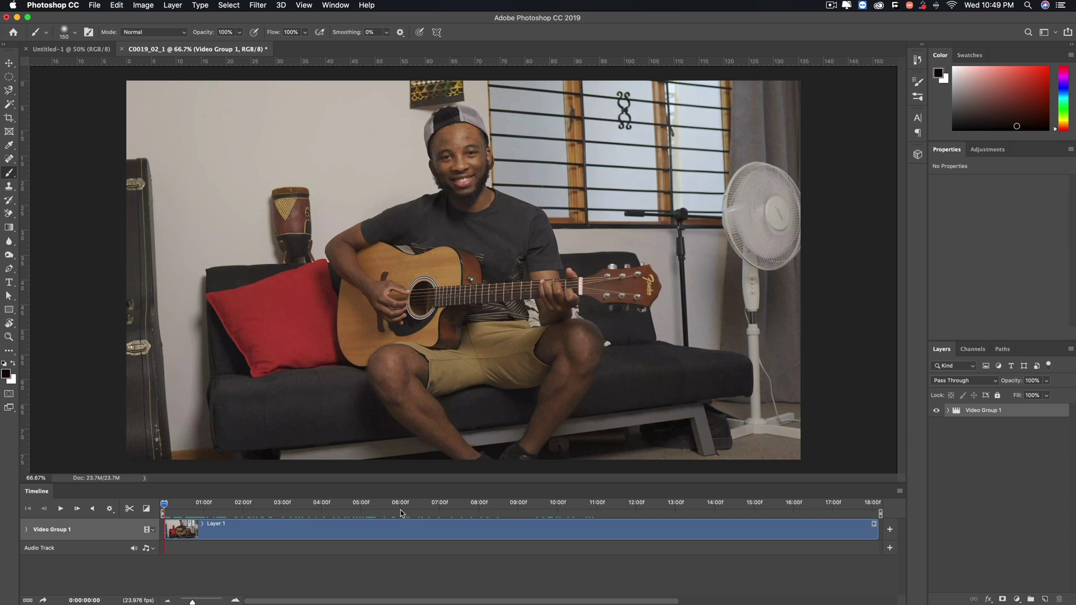
# - Settle the playhead on frame 0:00:00:22 and stamp it into a new still Layer 2
pyautogui.press('space')
pyautogui.moveTo(200, 508); pyautogui.dragTo(199, 508)
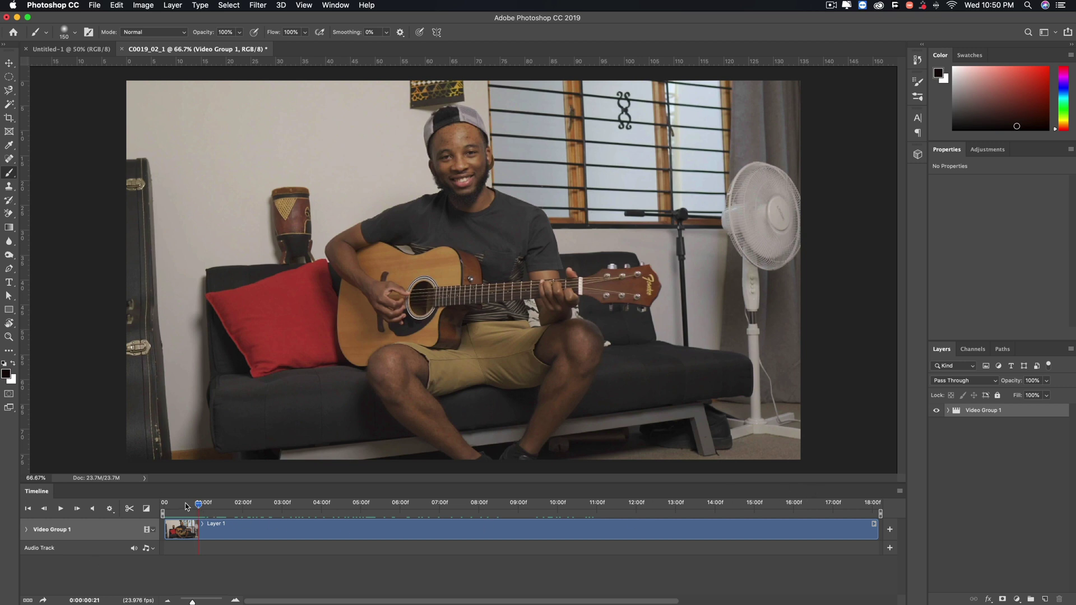
pyautogui.moveTo(199, 508); pyautogui.dragTo(202, 509)
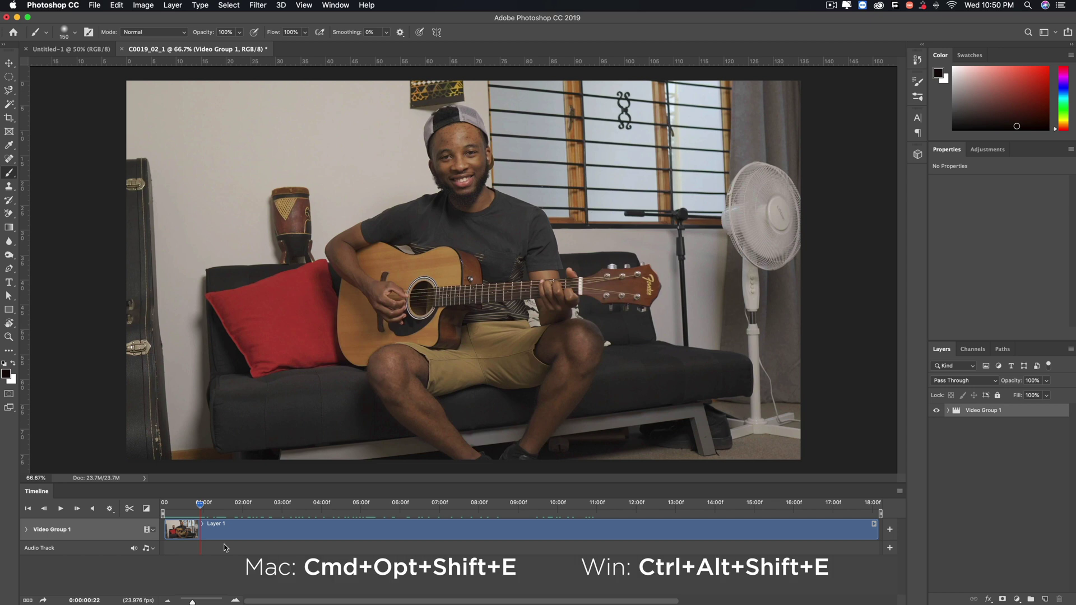
pyautogui.press('super+alt+shift+e')
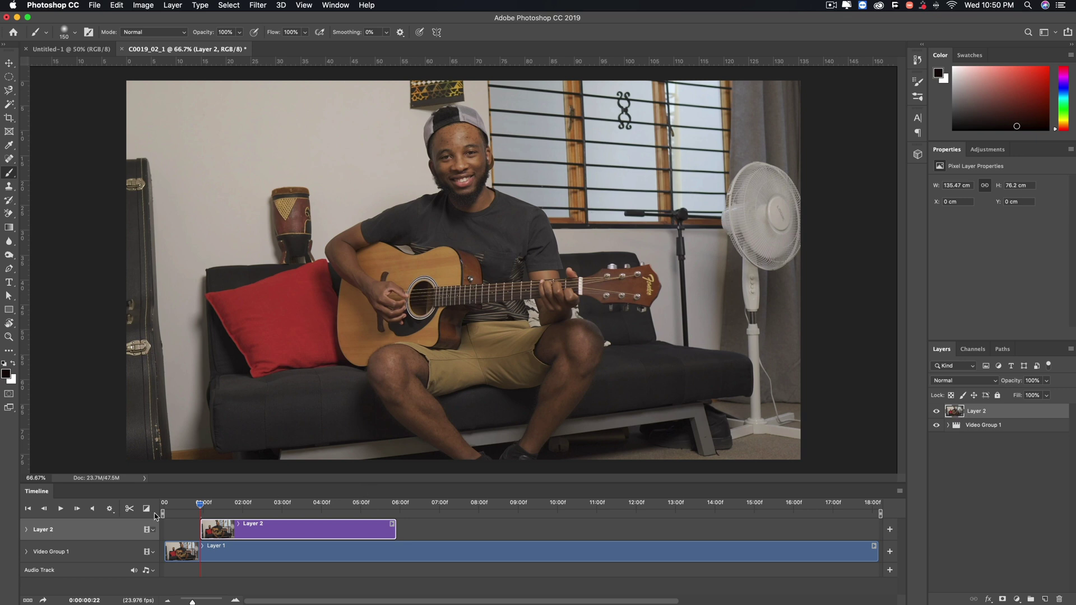
# - Stretch the Layer 2 still on the timeline so it spans the full clip length
pyautogui.moveTo(201, 504); pyautogui.dragTo(318, 510)
pyautogui.moveTo(352, 506); pyautogui.dragTo(270, 506)
pyautogui.moveTo(199, 526); pyautogui.dragTo(165, 527)
pyautogui.moveTo(396, 532); pyautogui.dragTo(878, 531)
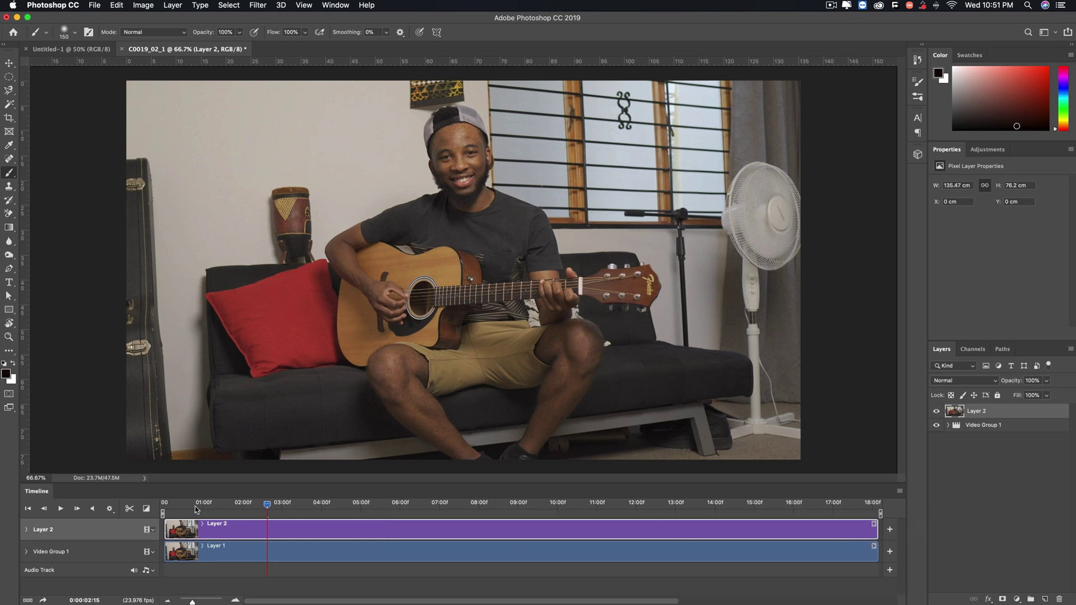
# - Move Layer 2 below Video Group 1 and preview the first three seconds
pyautogui.click(209, 504)
pyautogui.moveTo(373, 507); pyautogui.dragTo(578, 507)
pyautogui.moveTo(468, 505); pyautogui.dragTo(176, 505)
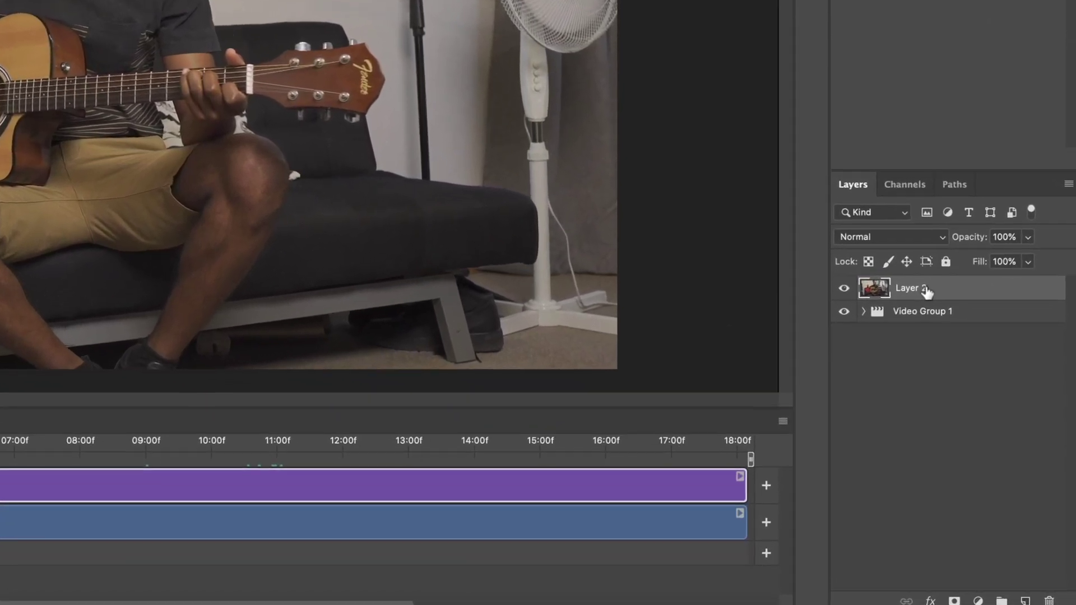
pyautogui.moveTo(926, 292); pyautogui.dragTo(934, 334)
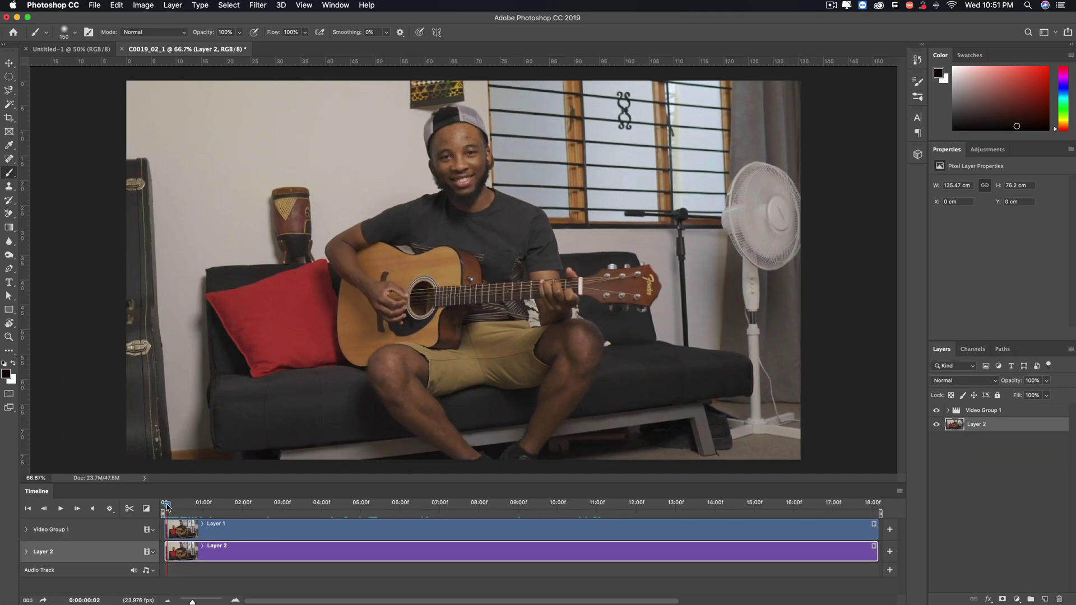
pyautogui.moveTo(0, 485); pyautogui.dragTo(45, 492)
pyautogui.moveTo(217, 509); pyautogui.dragTo(354, 508)
# - Rewind near the start, select Video Group 1, and give it a reveal-all layer mask
pyautogui.click(195, 509)
pyautogui.click(1004, 410)
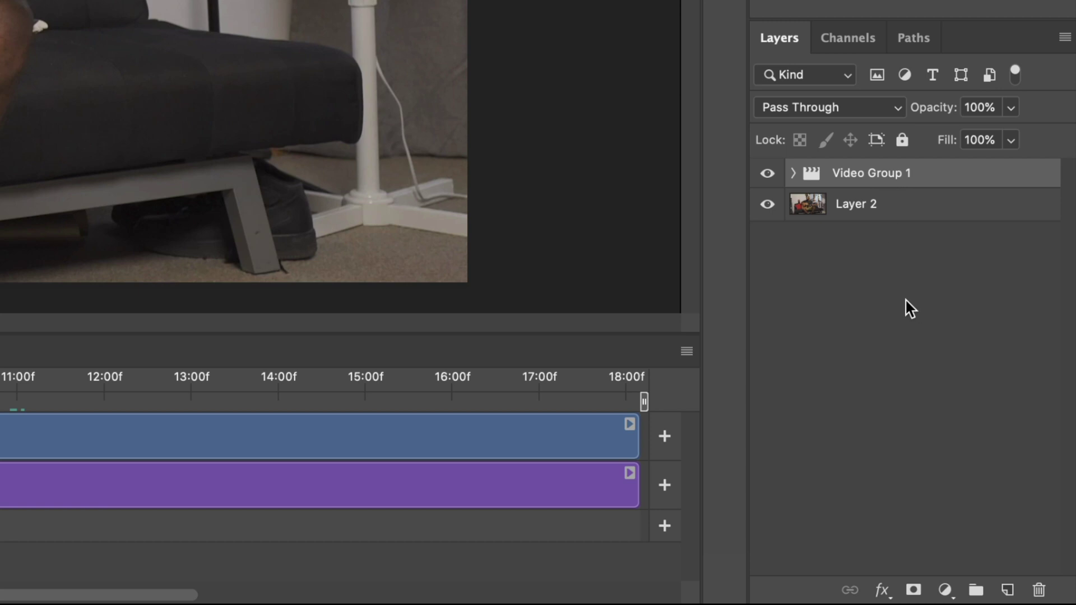
pyautogui.click(911, 591)
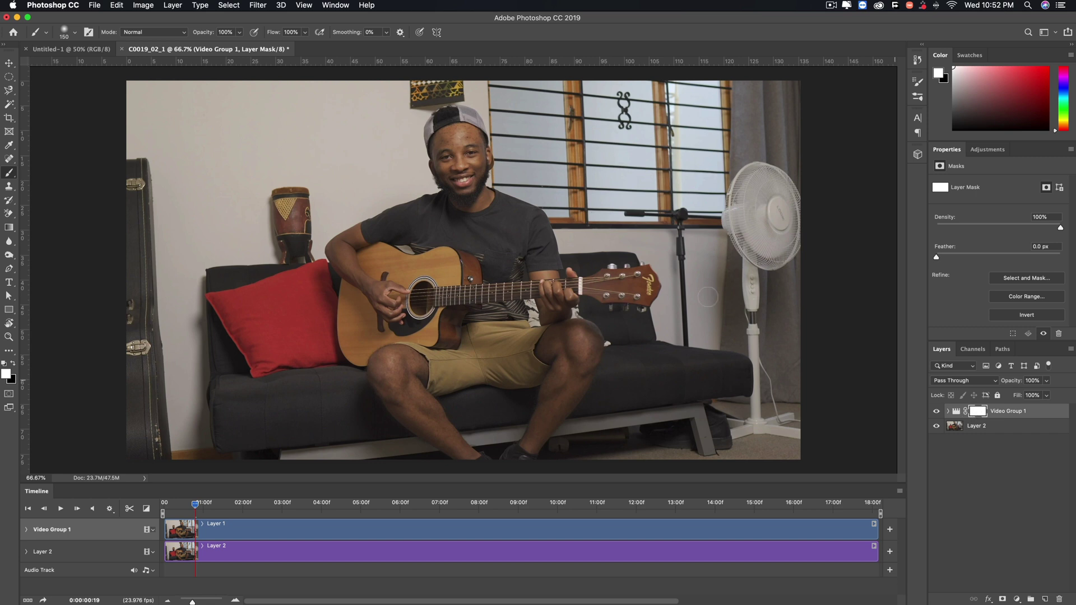
# - Invert Video Group 1's mask to black, toggling Layer 2 off and on to compare
pyautogui.click(1027, 316)
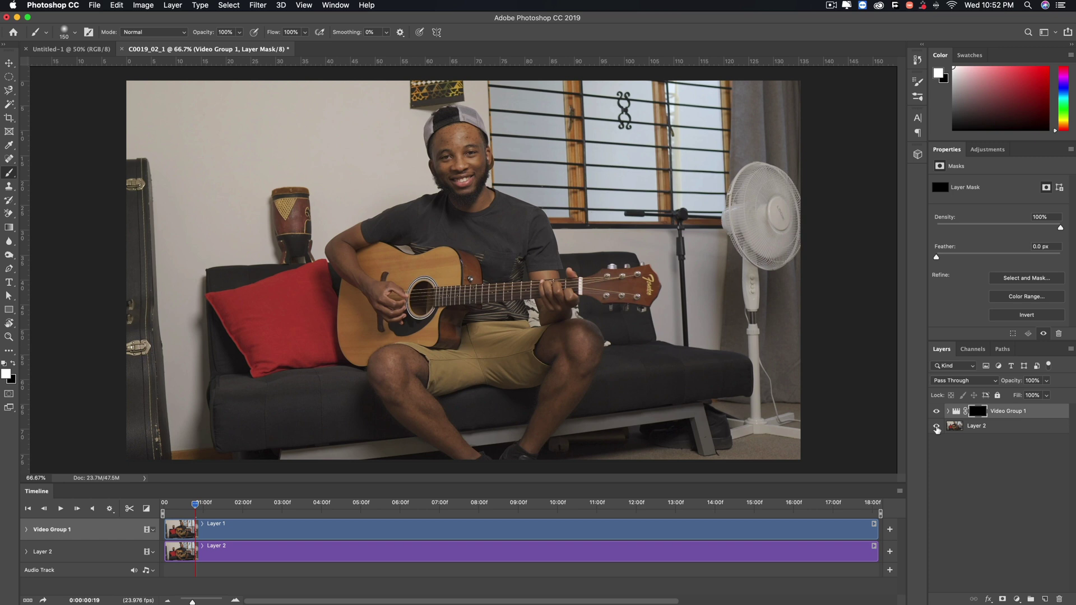
pyautogui.click(936, 427)
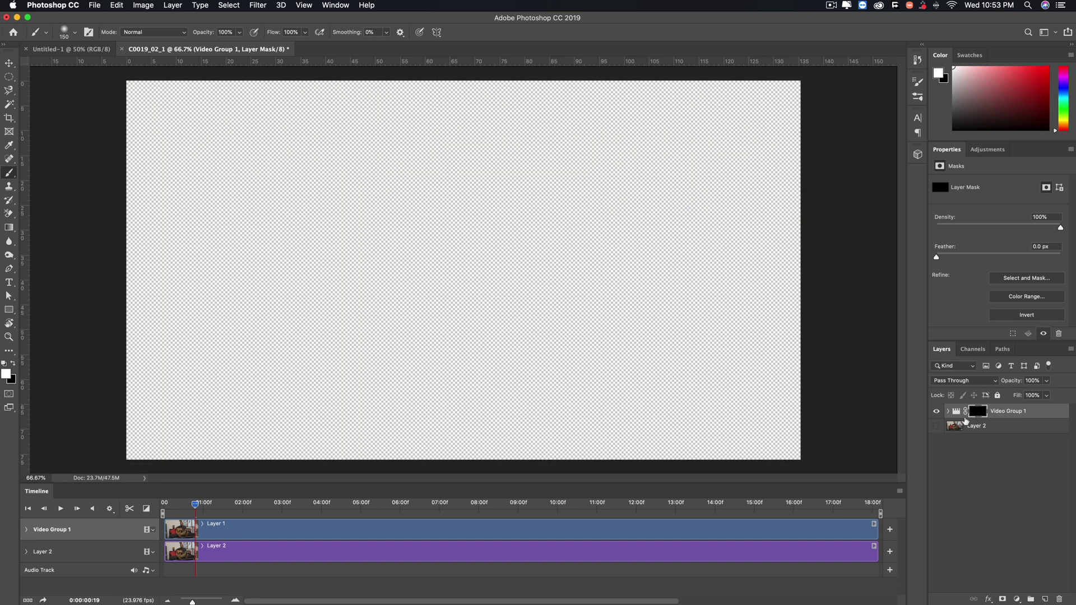
pyautogui.click(1027, 315)
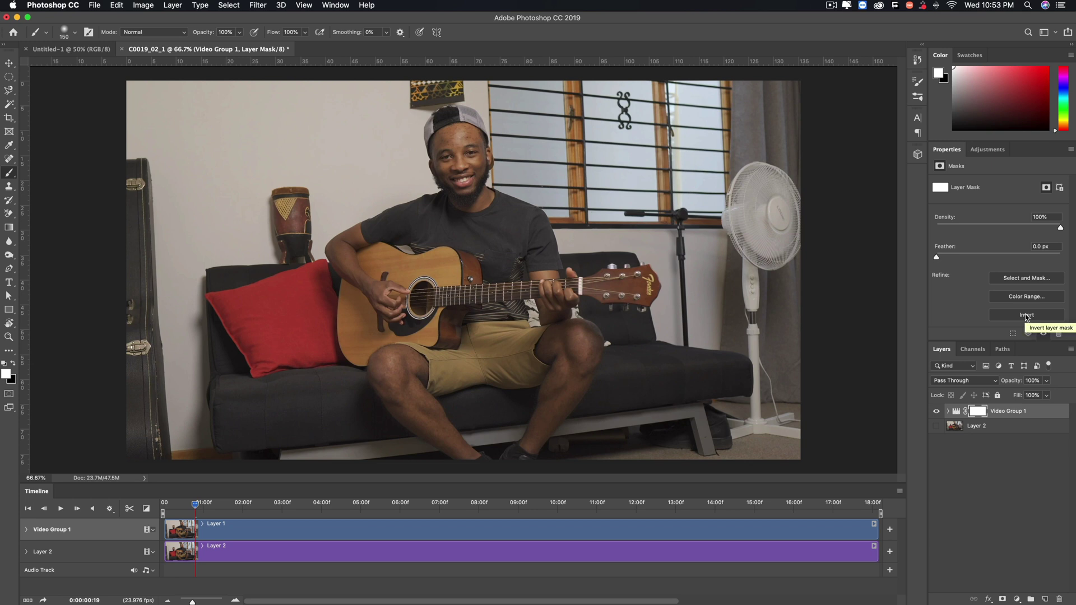
pyautogui.click(1026, 315)
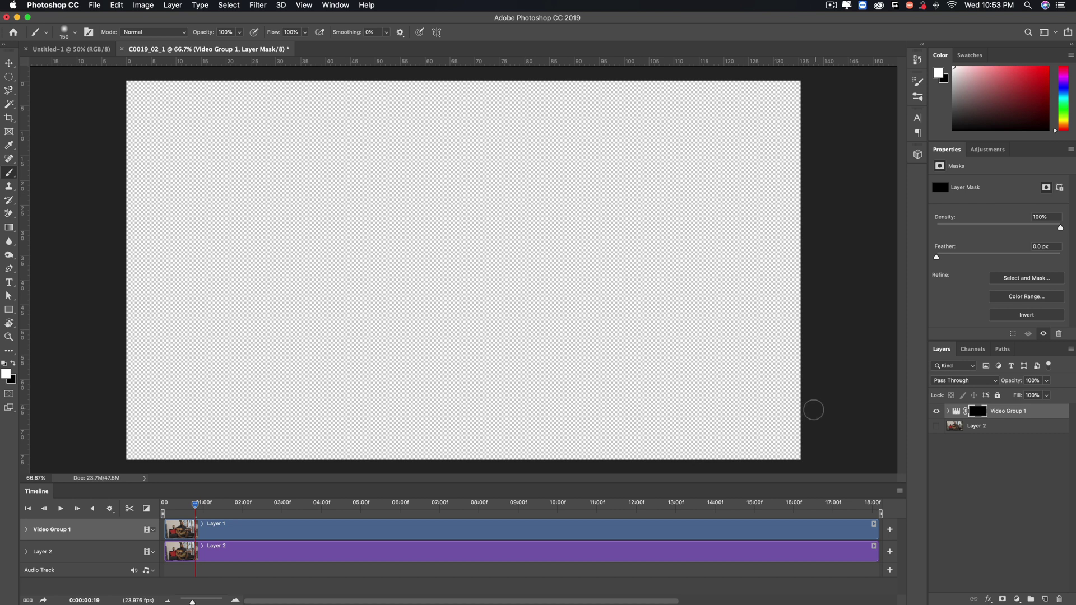
pyautogui.click(936, 426)
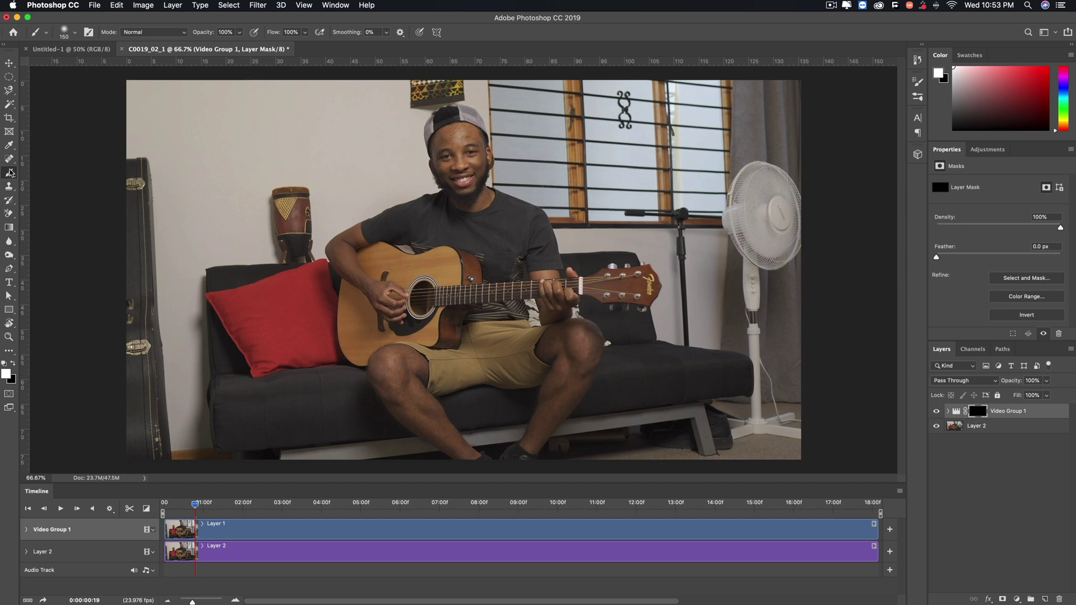
# - Set white as the foreground colour and a 150 px, 0% hardness Soft Round brush, then paint over the hand
pyautogui.click(6, 374)
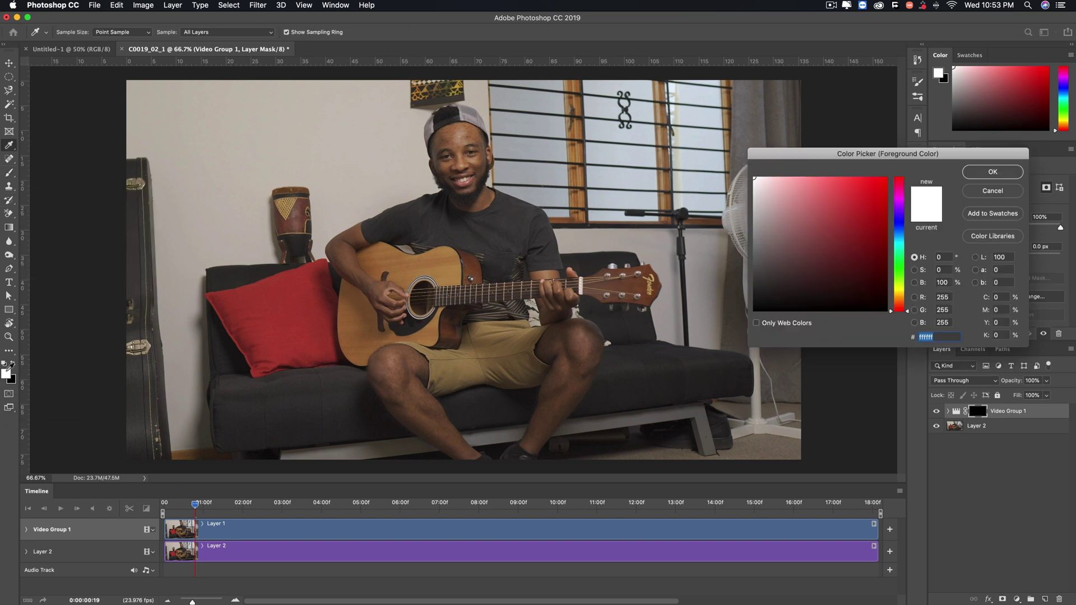
pyautogui.click(993, 171)
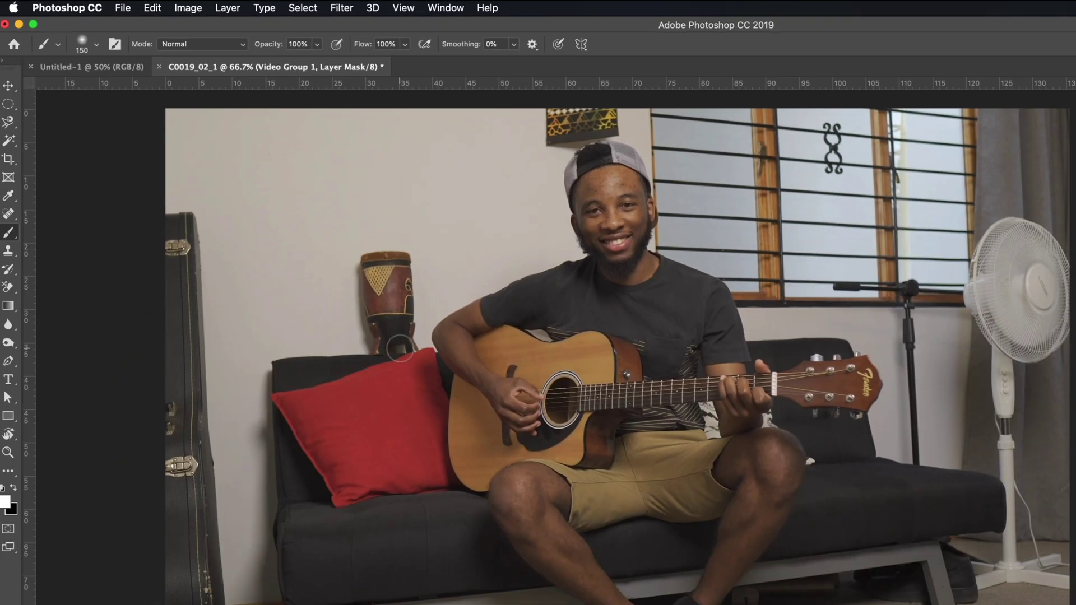
pyautogui.rightClick(399, 348)
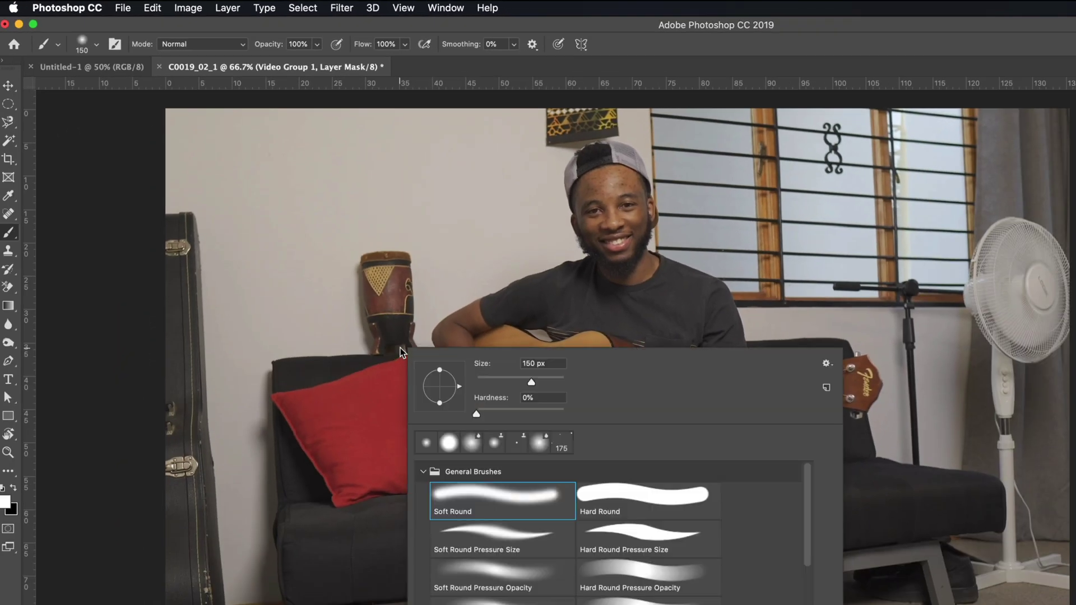
pyautogui.click(477, 413)
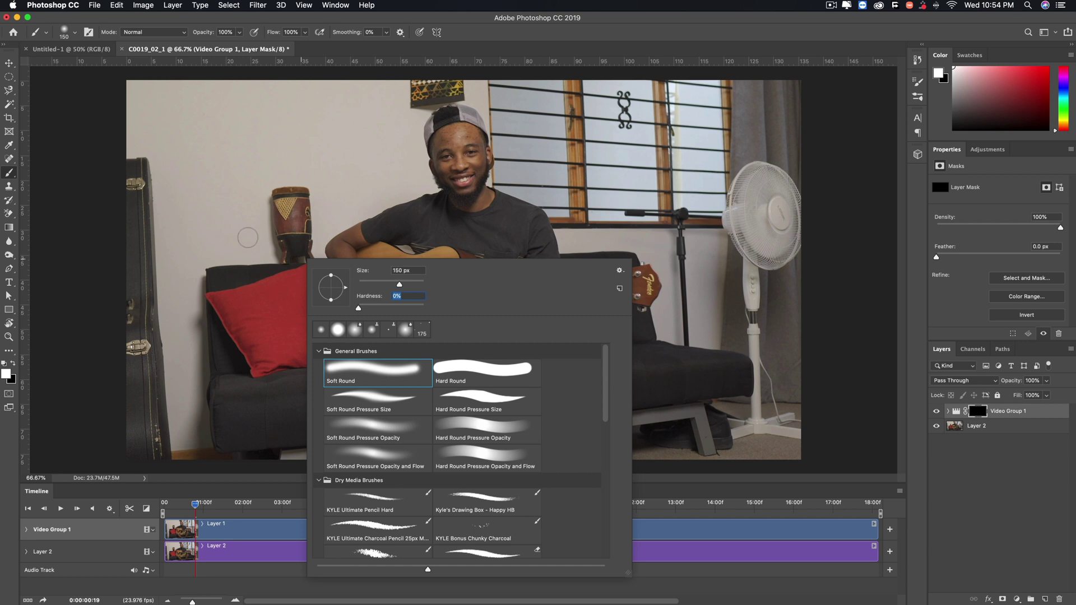
pyautogui.press('Return')
pyautogui.click(398, 294)
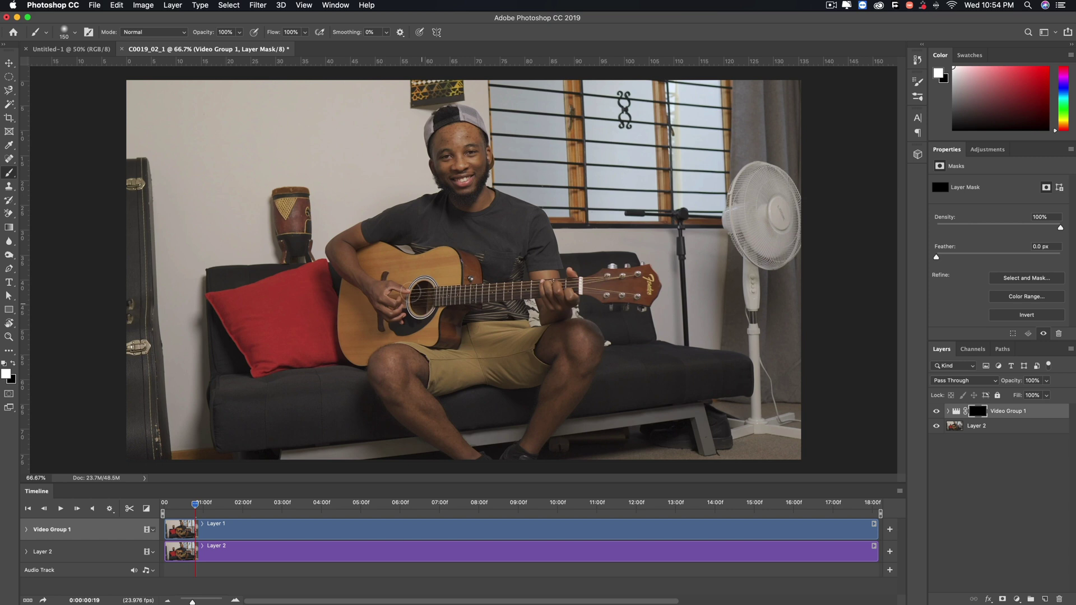
# - Paint white on the mask around the strumming hand and below the soundhole, checking with Layer 2 hidden
pyautogui.click(389, 270)
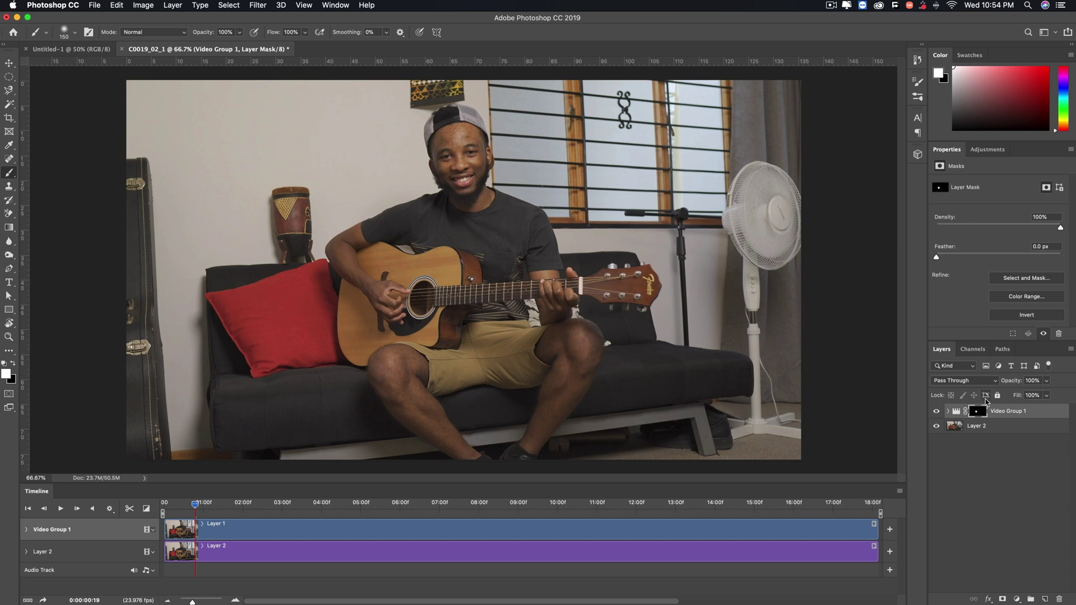
pyautogui.click(939, 426)
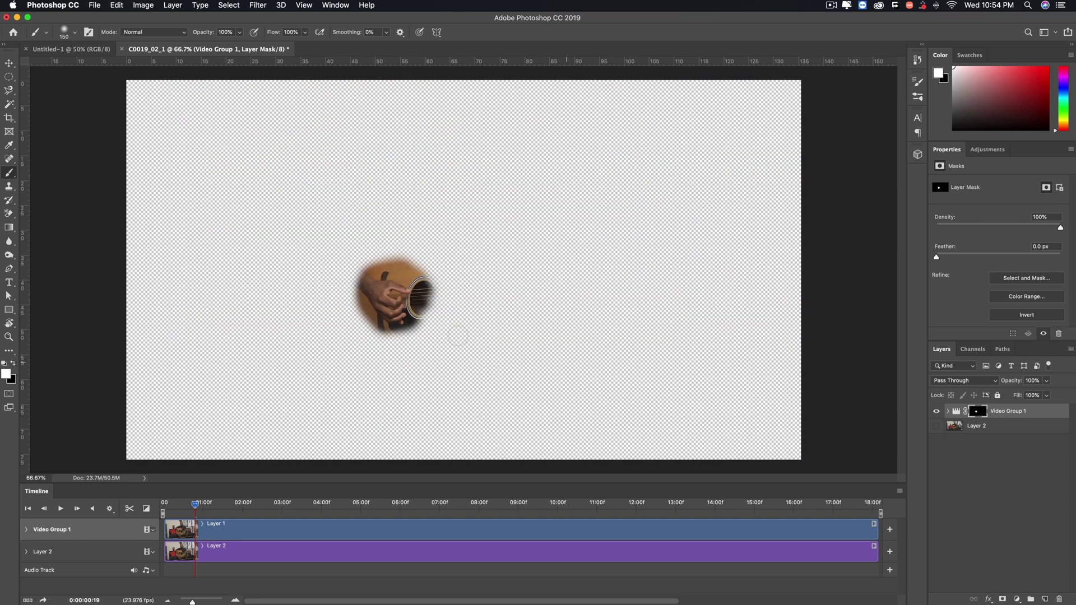
pyautogui.moveTo(417, 280)
pyautogui.mouseDown()
pyautogui.moveTo(395, 322)
pyautogui.moveTo(381, 322)
pyautogui.moveTo(359, 283)
pyautogui.moveTo(371, 269)
pyautogui.moveTo(356, 300)
pyautogui.moveTo(395, 328)
pyautogui.moveTo(405, 276)
pyautogui.mouseUp()
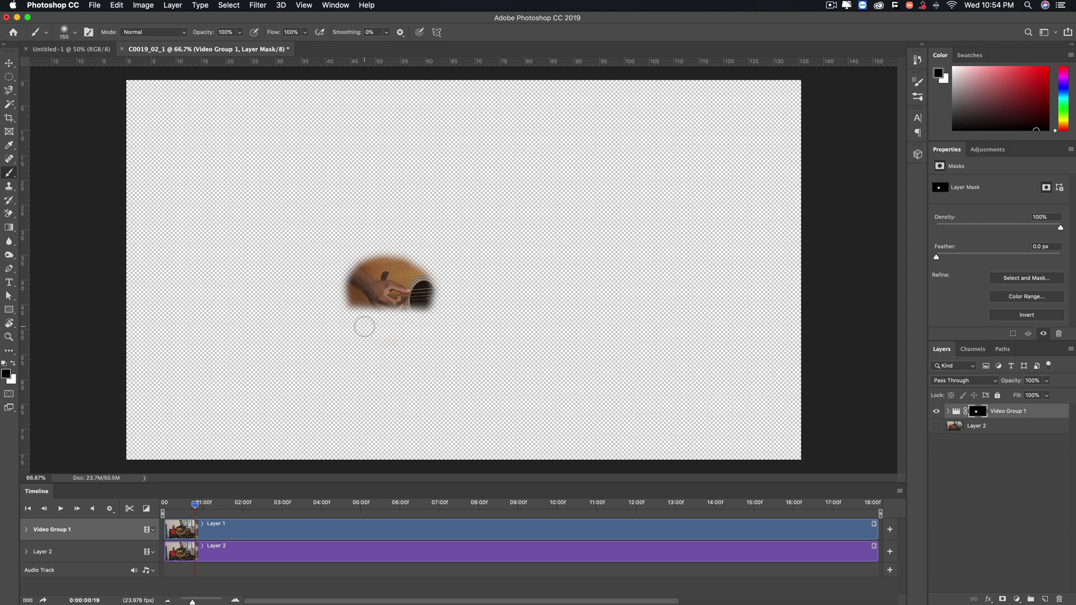
pyautogui.click(13, 364)
pyautogui.moveTo(404, 300)
pyautogui.mouseDown()
pyautogui.moveTo(358, 302)
pyautogui.moveTo(390, 311)
pyautogui.moveTo(356, 314)
pyautogui.moveTo(419, 308)
pyautogui.moveTo(388, 314)
pyautogui.moveTo(401, 319)
pyautogui.moveTo(383, 328)
pyautogui.moveTo(404, 330)
pyautogui.moveTo(416, 308)
pyautogui.moveTo(395, 324)
pyautogui.moveTo(363, 319)
pyautogui.moveTo(403, 324)
pyautogui.moveTo(368, 287)
pyautogui.moveTo(390, 303)
pyautogui.mouseUp()
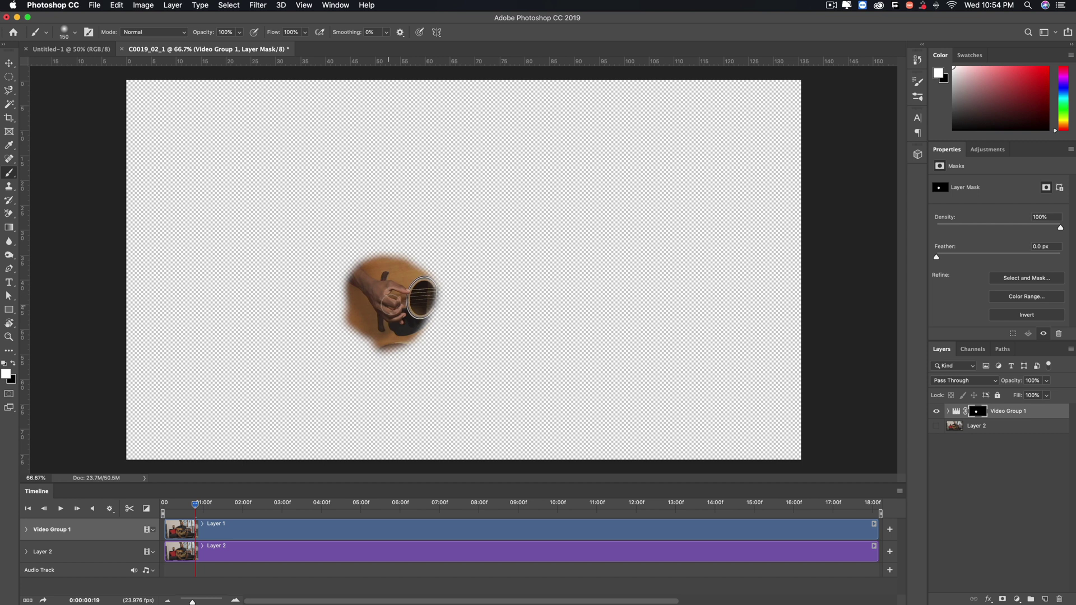
pyautogui.click(937, 427)
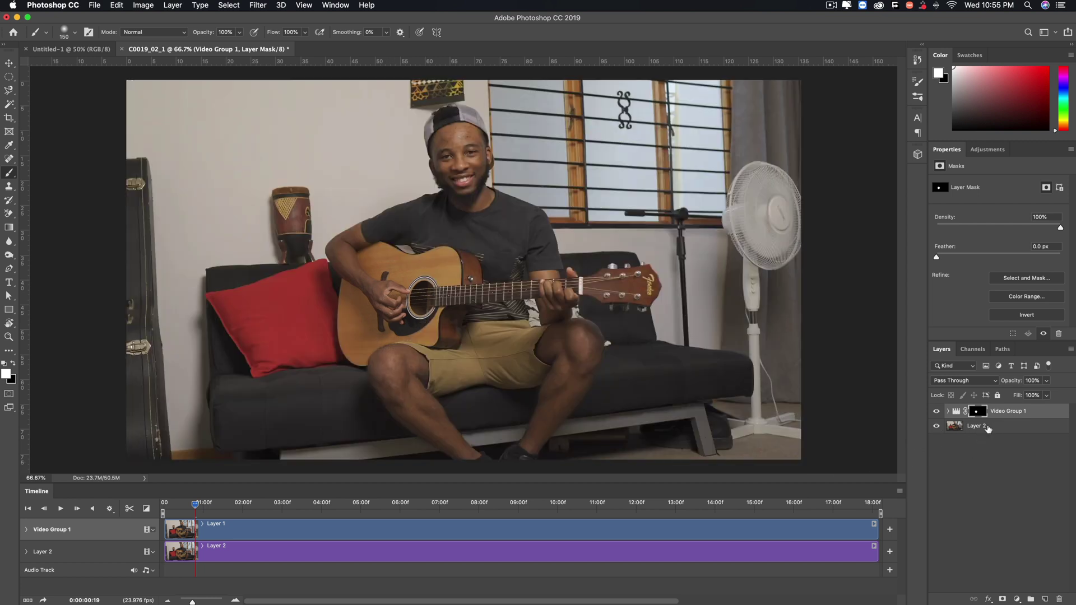
# - Play the cinemagraph preview from the first frame
pyautogui.moveTo(194, 504); pyautogui.dragTo(510, 525)
pyautogui.press('space')
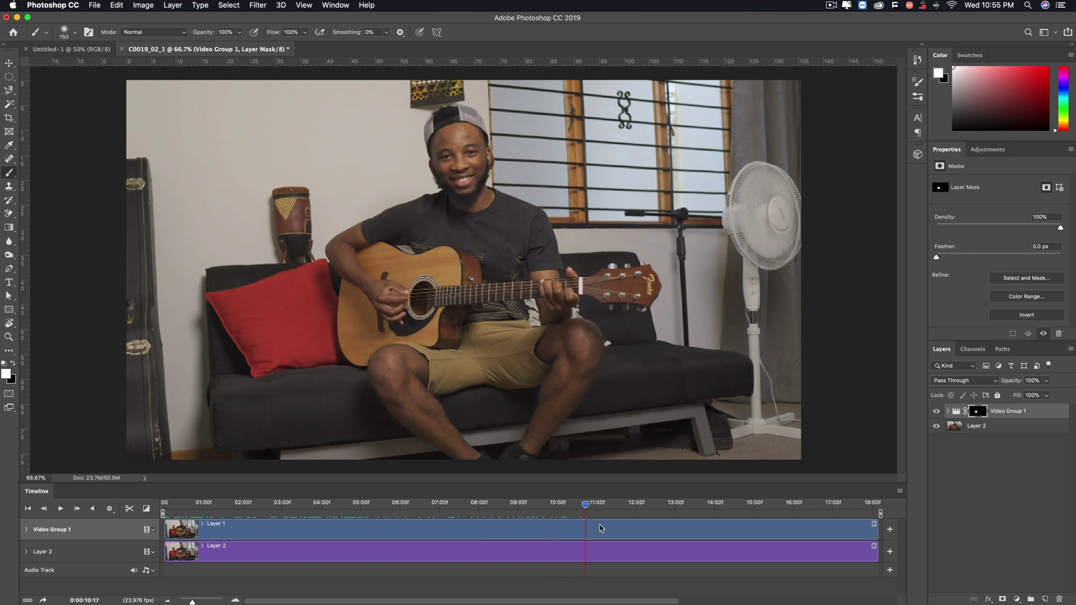
pyautogui.moveTo(193, 507); pyautogui.dragTo(165, 518)
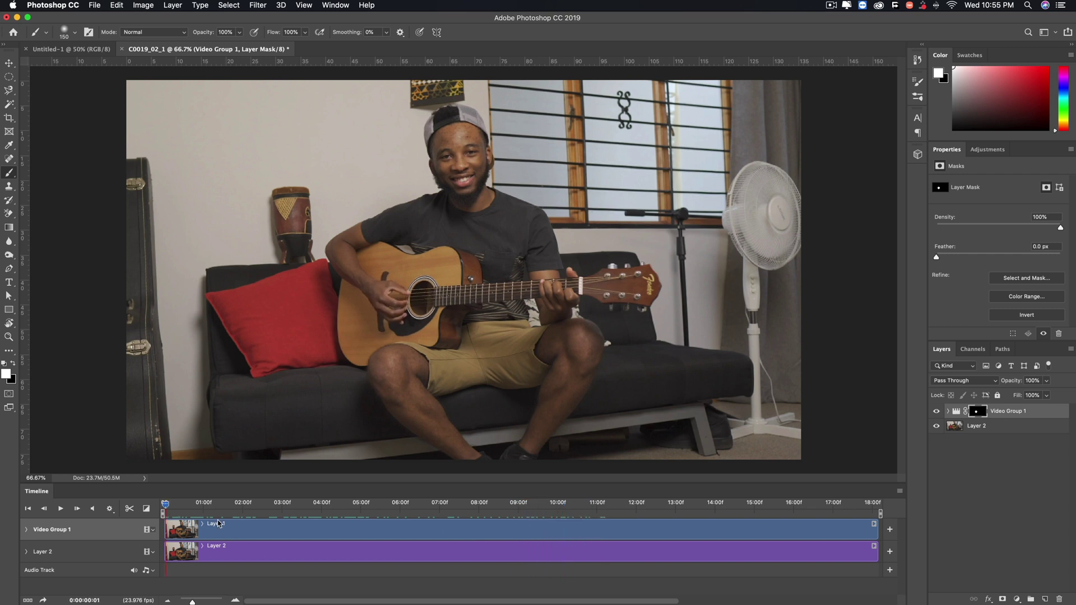
pyautogui.press('space')
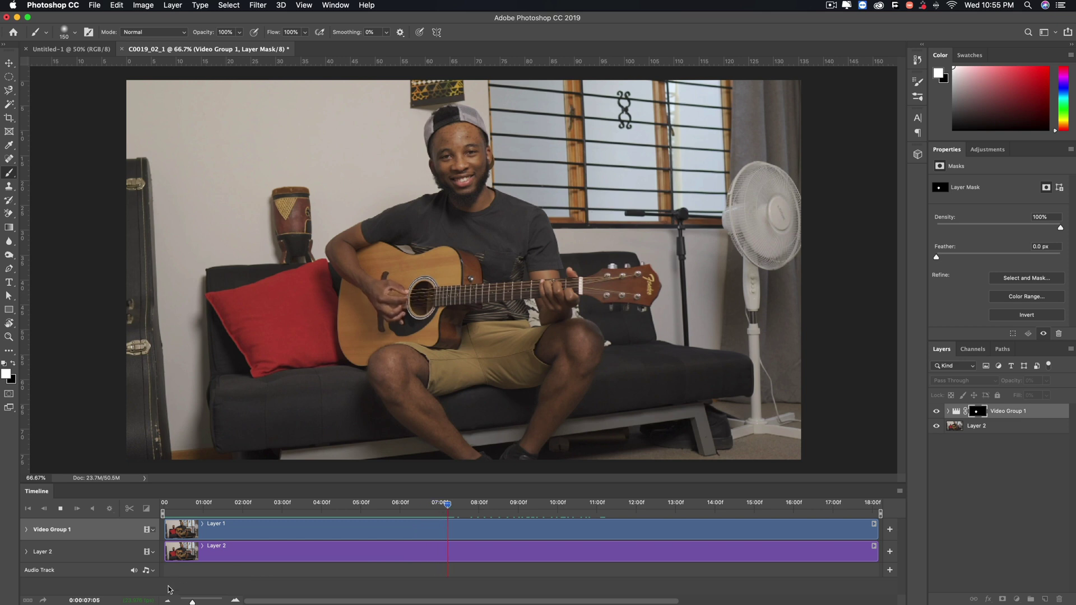
# - Stop playback at frame 11:03 and bring up the Timeline panel's options menu
pyautogui.moveTo(498, 510); pyautogui.dragTo(632, 517)
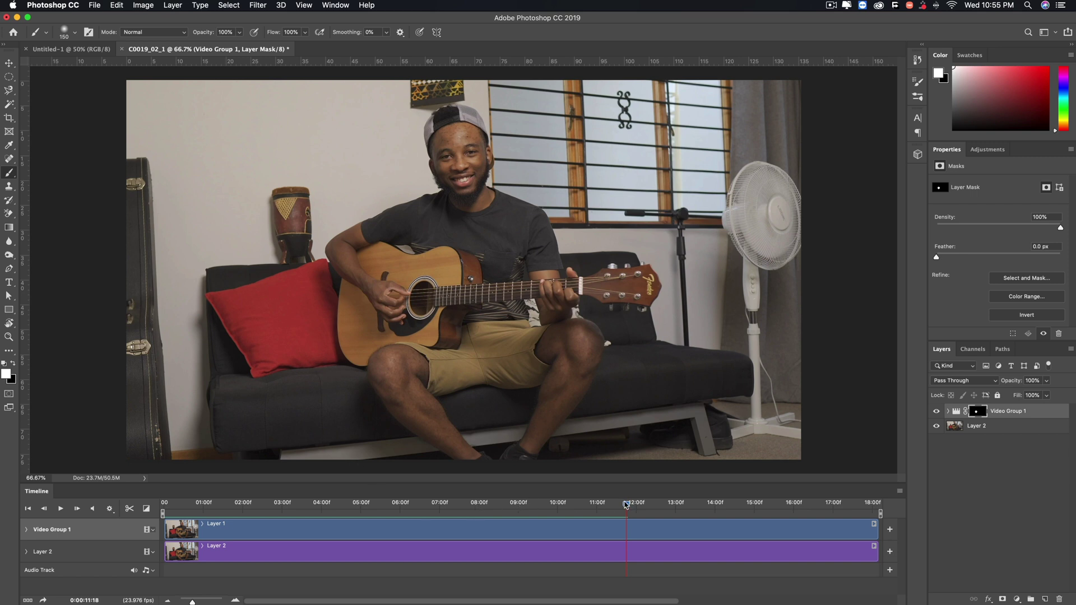
pyautogui.moveTo(627, 507)
pyautogui.moveTo(627, 507); pyautogui.dragTo(602, 508)
pyautogui.click(900, 492)
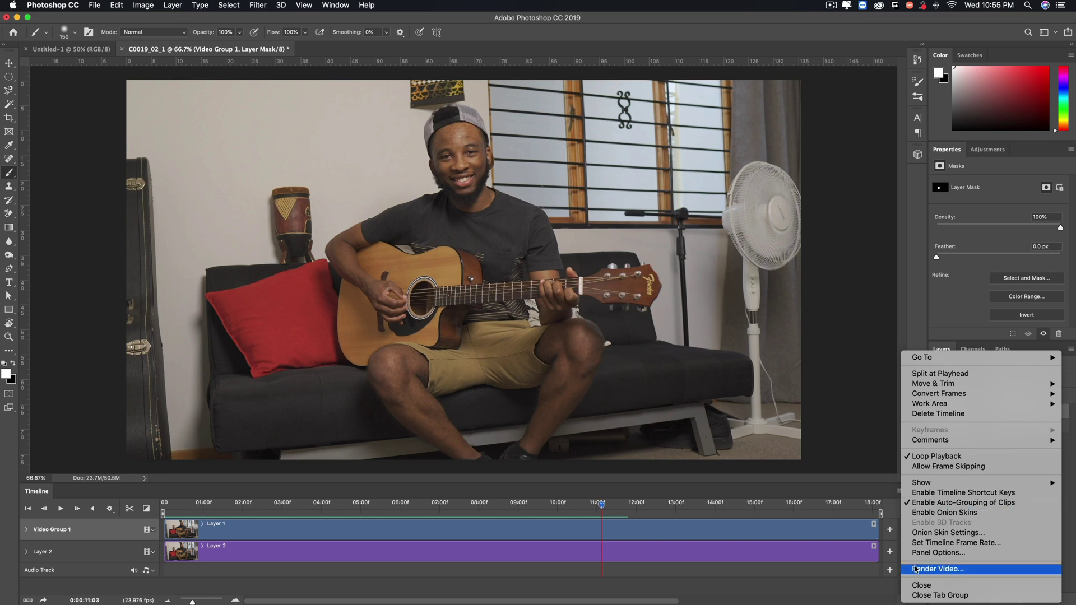
# - Choose Render Video... from the Timeline menu to set up the C0019_02_1.mp4 H.264 export
pyautogui.click(916, 569)
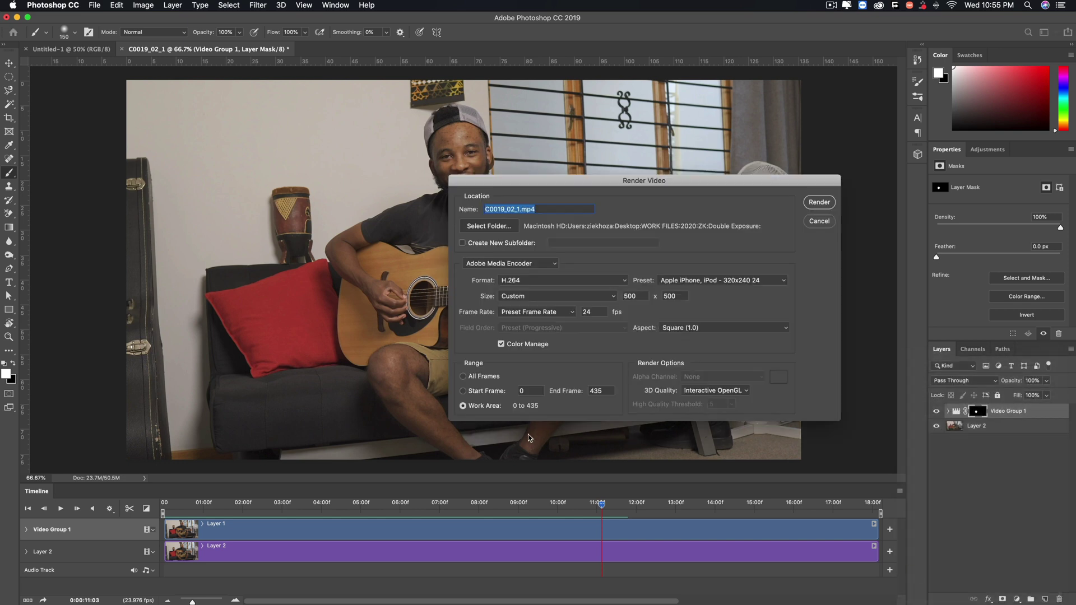